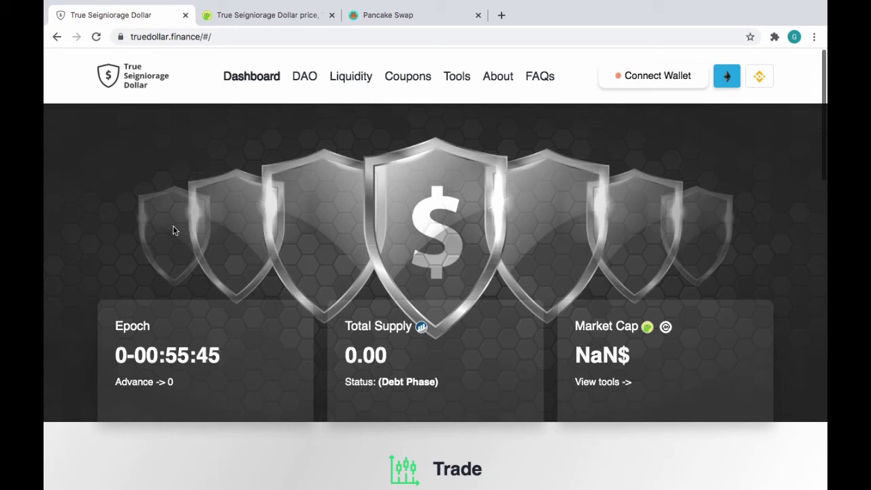
scroll(250, 336, down, 10)
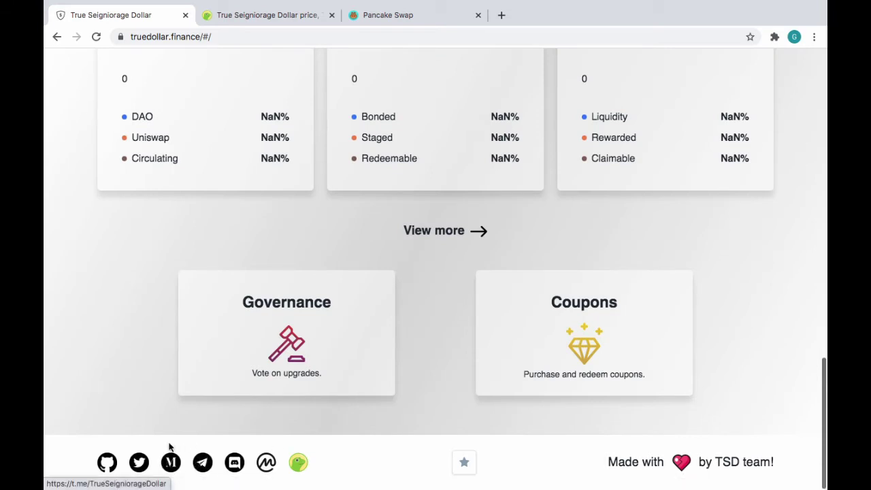
scroll(203, 293, up, 12)
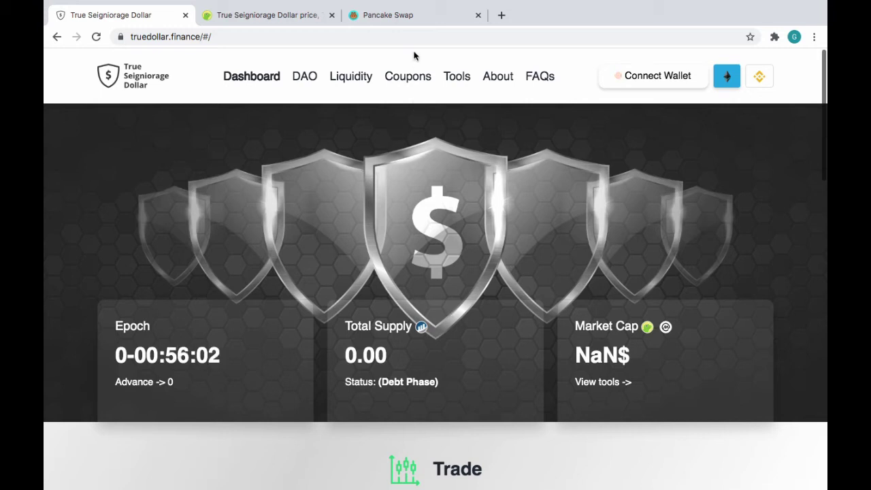
Switch to the PancakeSwap exchange and connect it to the MetaMask account TrueSD-2.
click(396, 23)
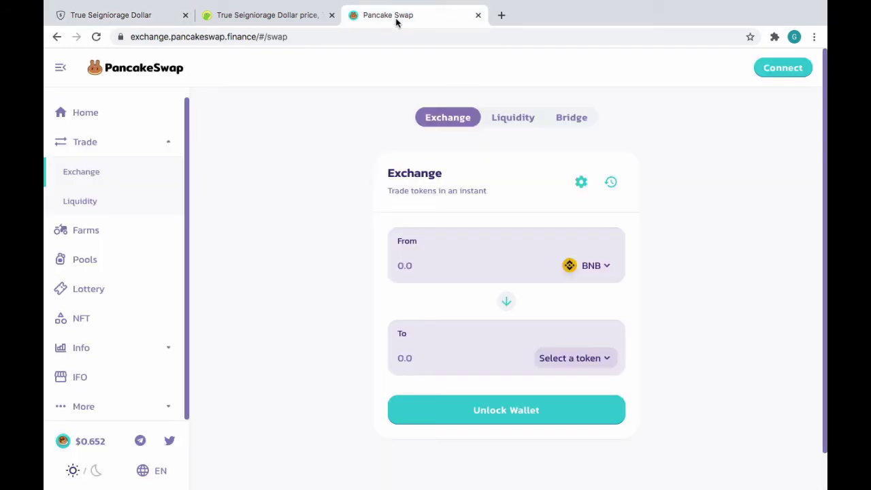
scroll(297, 308, down, 2)
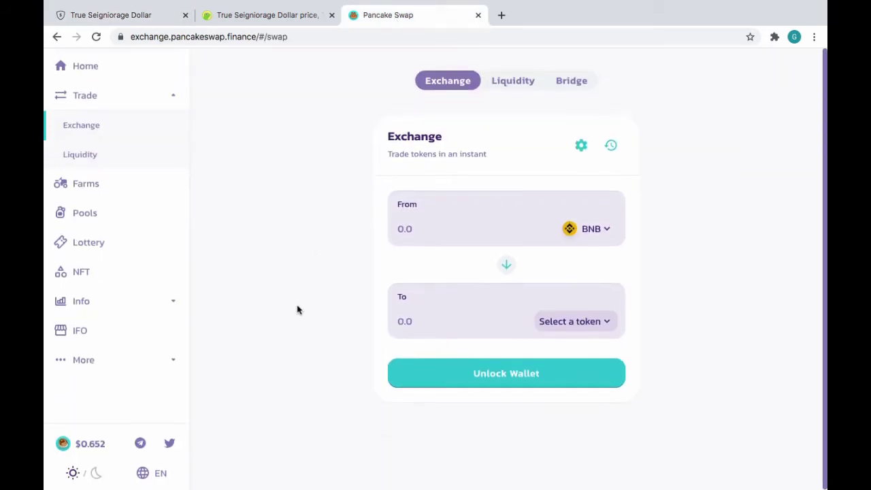
scroll(298, 307, up, 3)
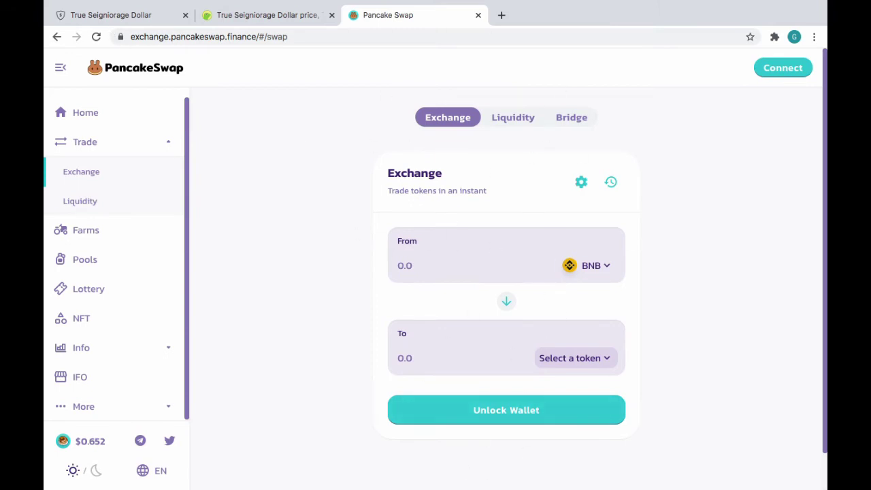
click(785, 70)
click(396, 197)
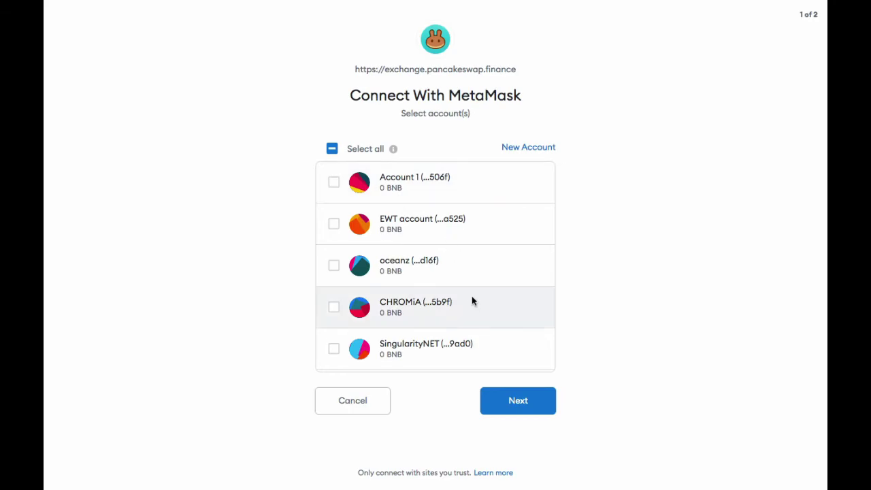
scroll(473, 302, down, 5)
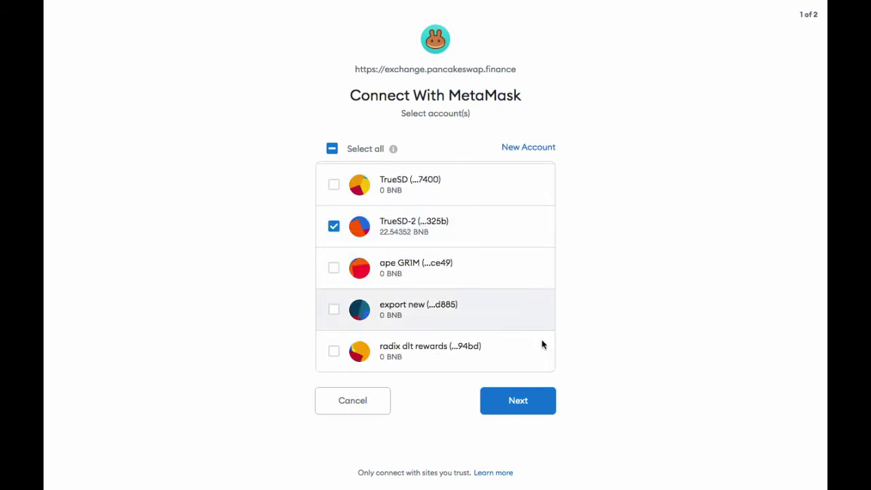
click(520, 406)
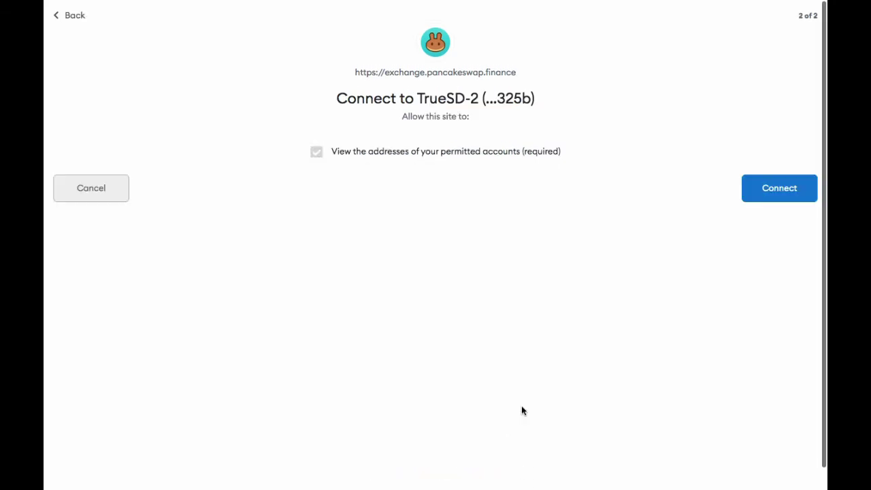
click(773, 193)
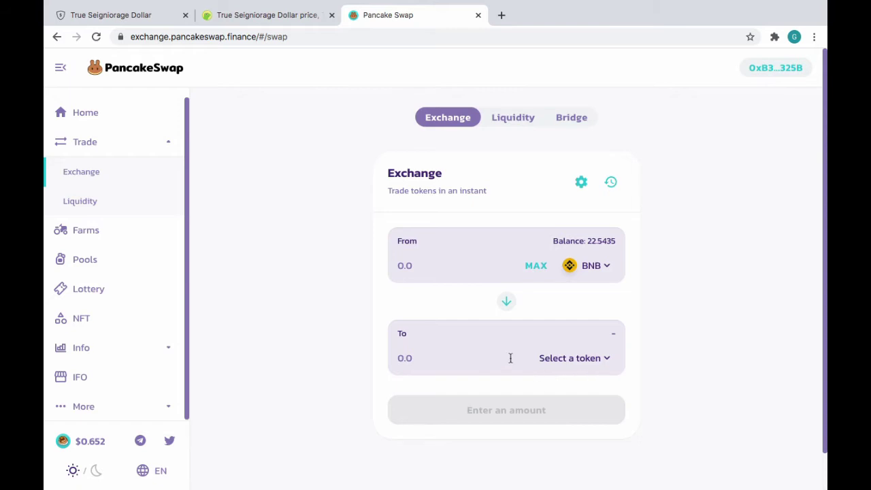
Choose BUSD as the token to receive in exchange for BNB.
click(587, 357)
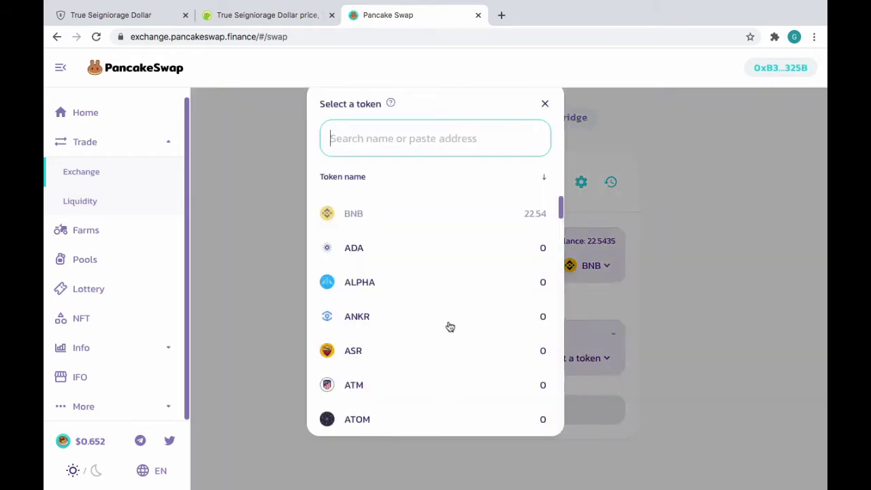
scroll(449, 326, down, 5)
scroll(449, 325, down, 1)
scroll(448, 326, down, 2)
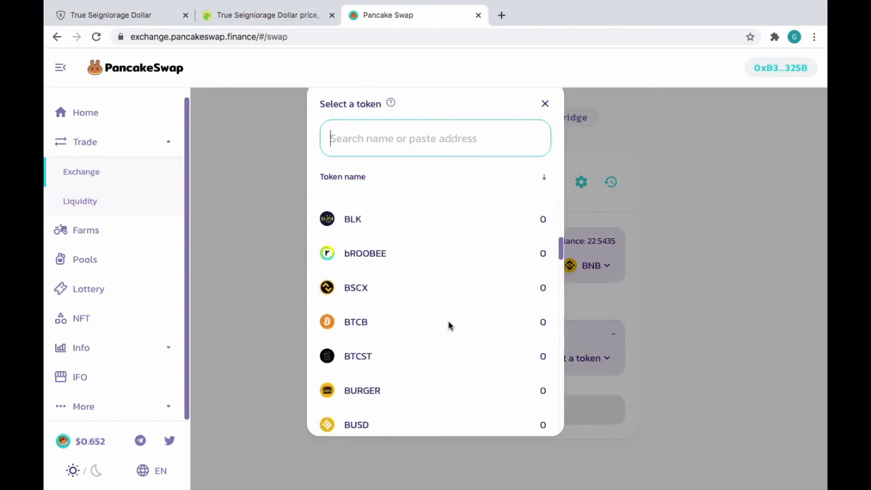
click(383, 421)
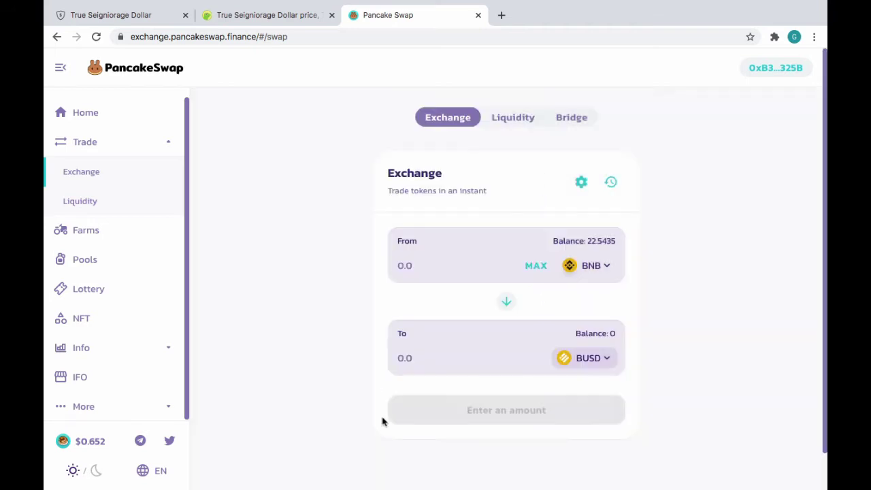
Set the amount to exchange to 21 BNB, keeping part of the wallet balance unspent.
click(536, 268)
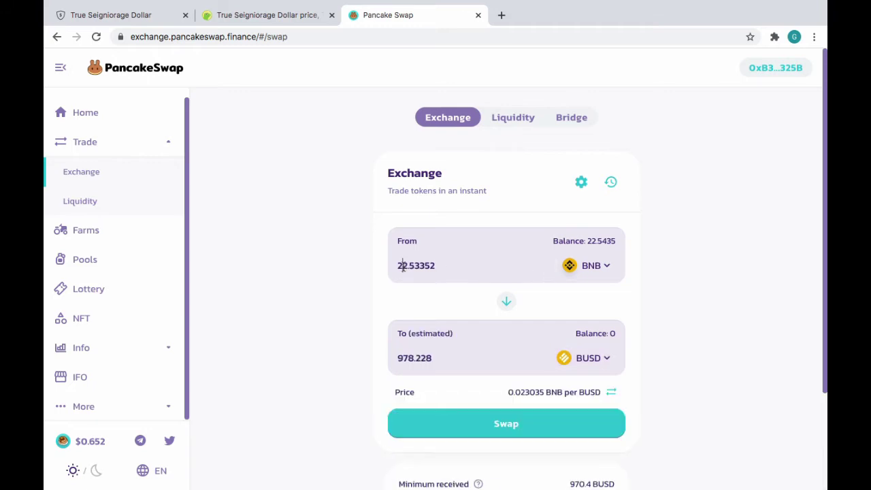
drag(402, 267, 463, 275)
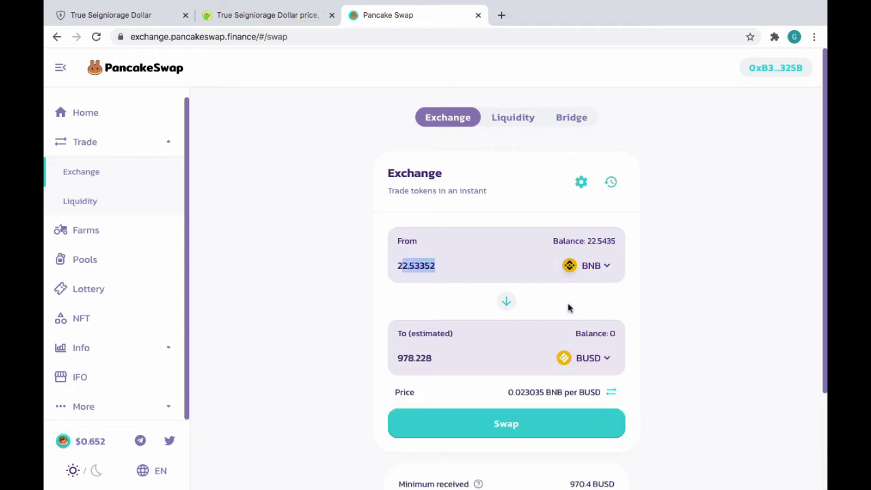
text(1)
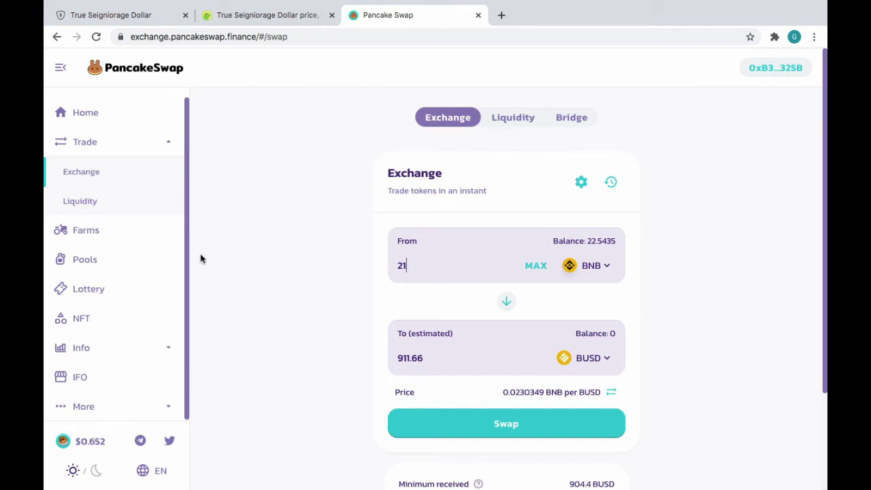
Check in MetaMask that the wallet is on the Smart Chain network and keep that network selected.
click(773, 43)
click(685, 144)
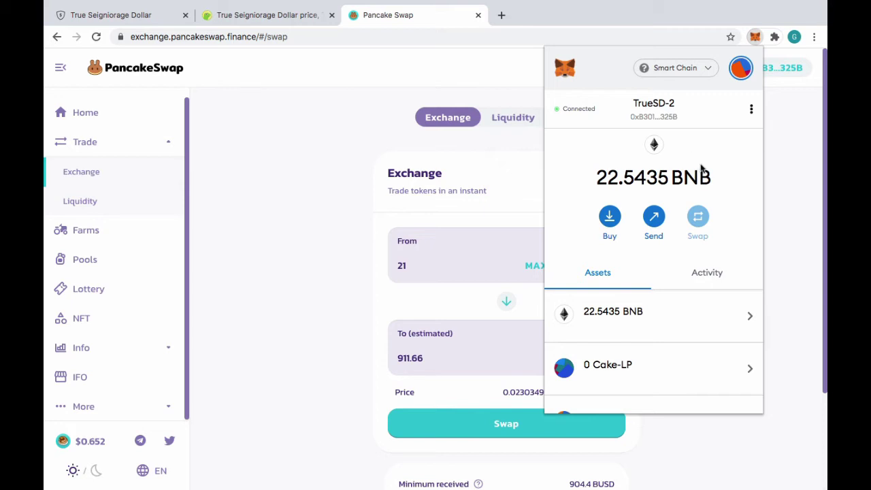
click(699, 70)
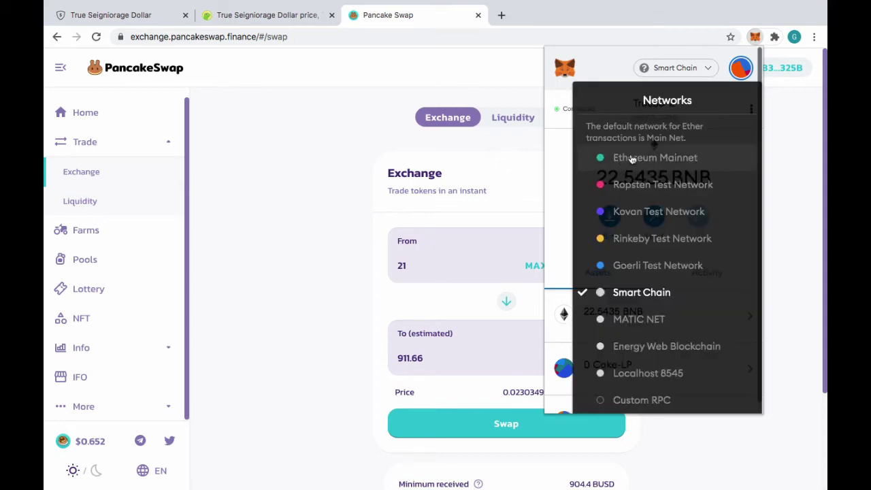
click(639, 294)
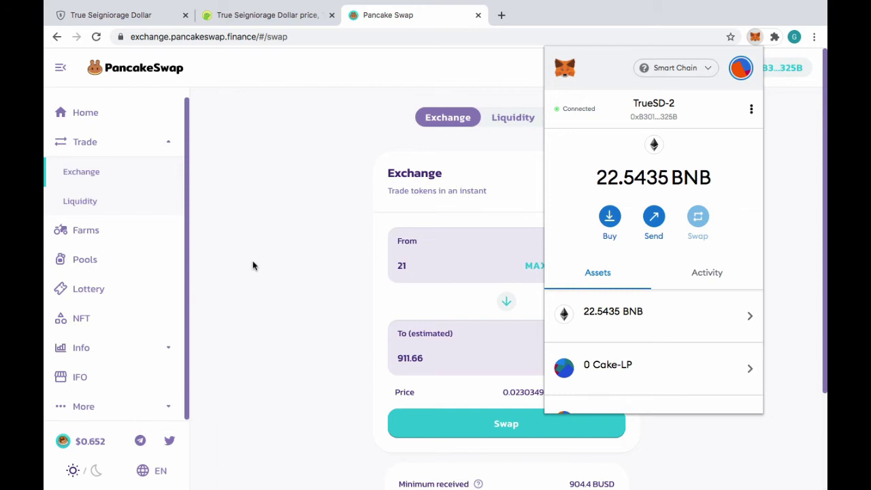
click(286, 276)
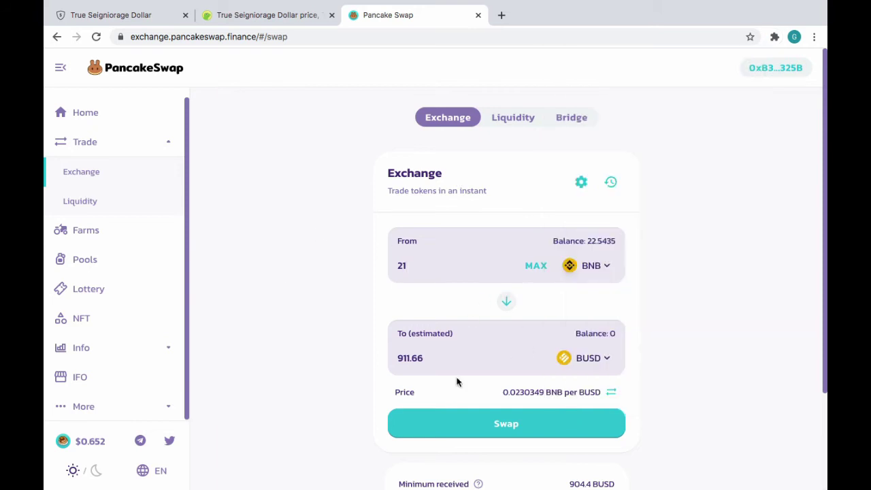
Swap the 21 BNB for BUSD, approve the transaction in MetaMask and dismiss the submission notice.
click(522, 420)
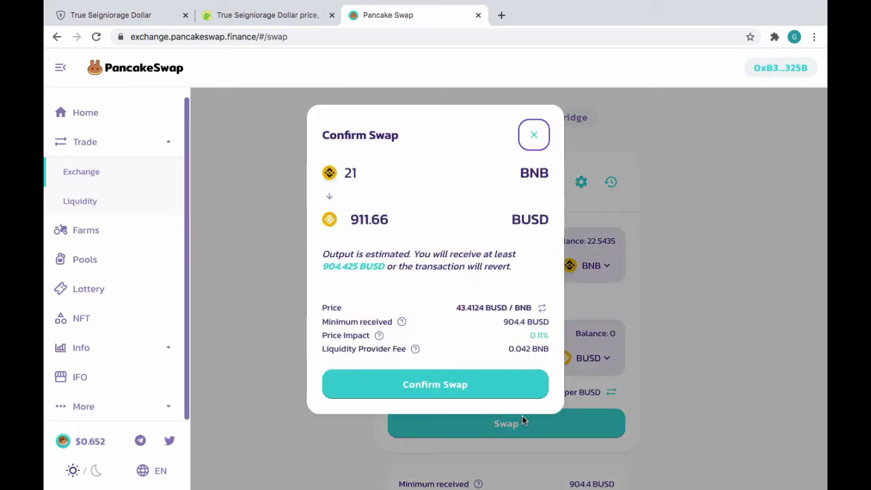
click(429, 384)
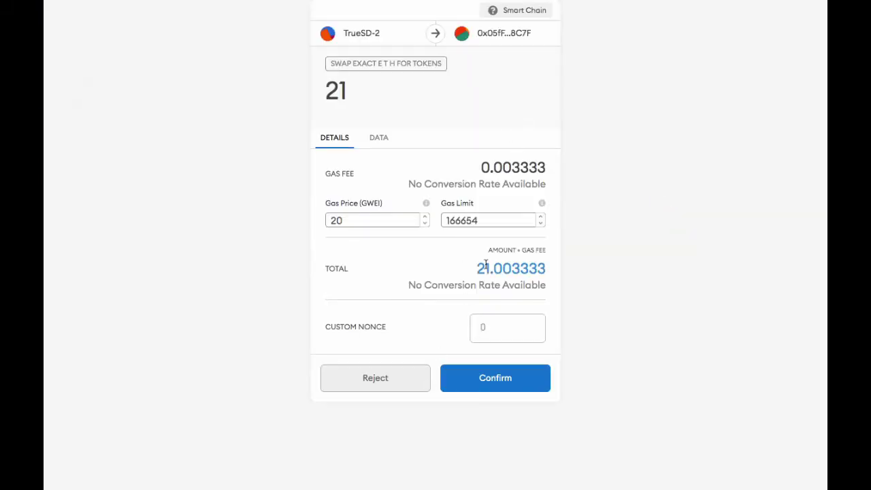
click(495, 378)
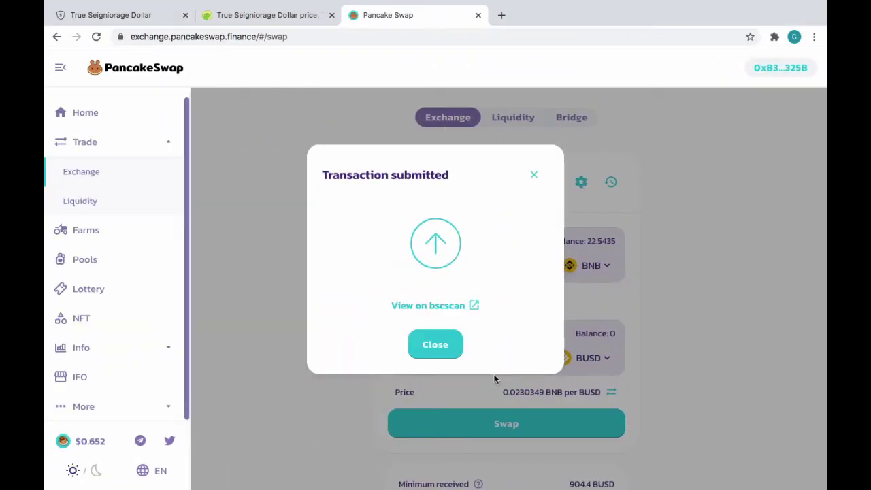
click(435, 345)
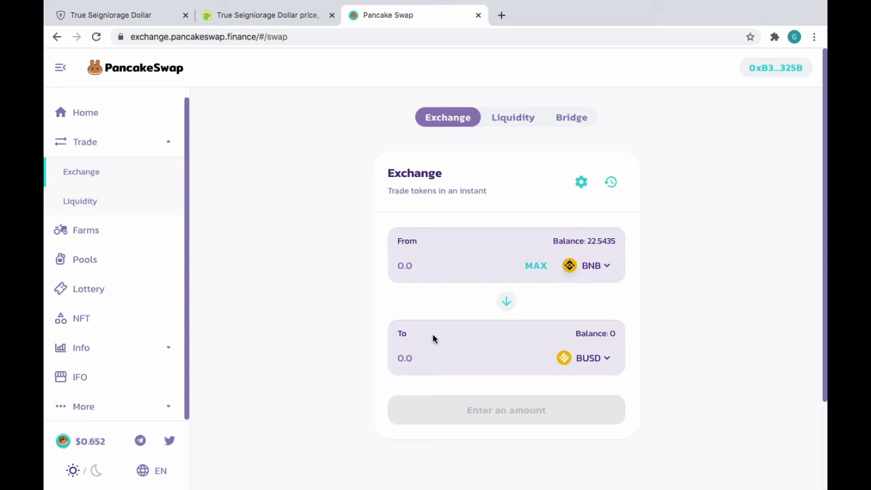
Enter 21 BNB again as the amount to exchange for BUSD and try to start the swap.
scroll(653, 344, down, 3)
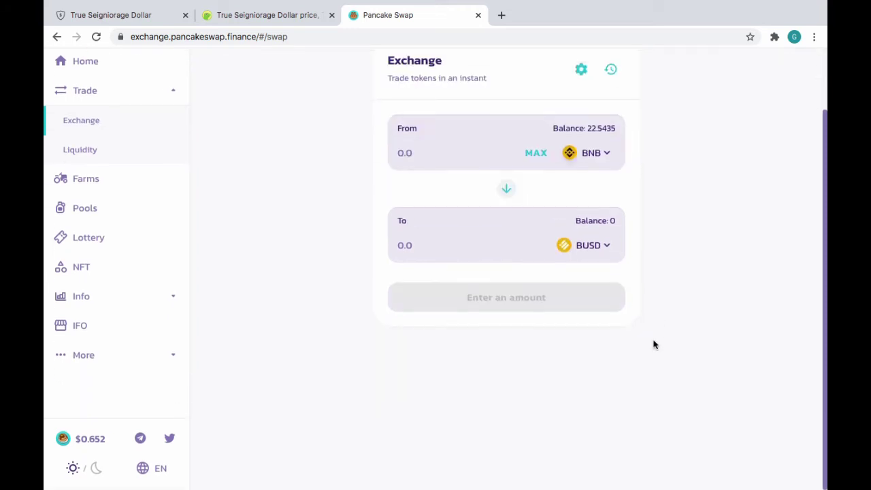
scroll(653, 344, up, 3)
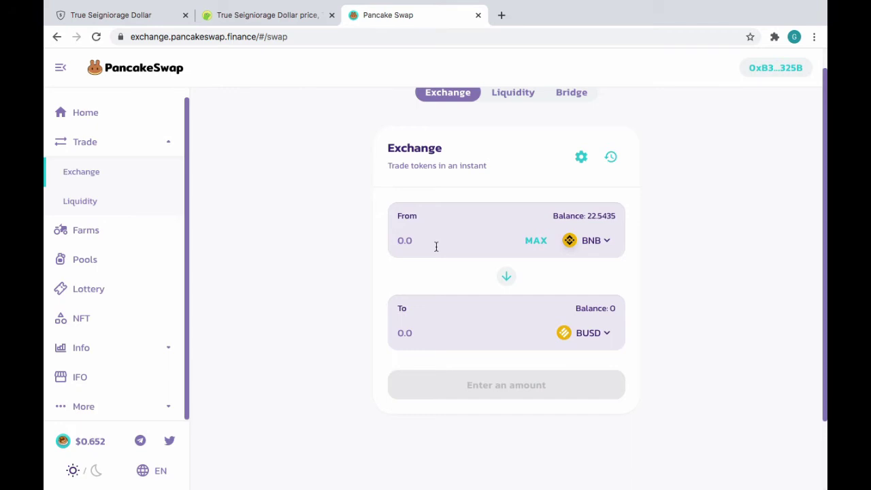
text(21)
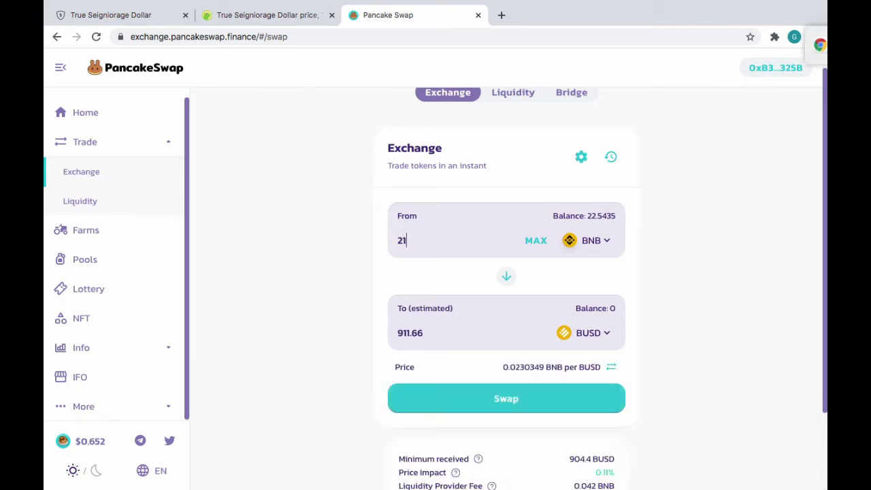
scroll(511, 358, down, 1)
click(511, 357)
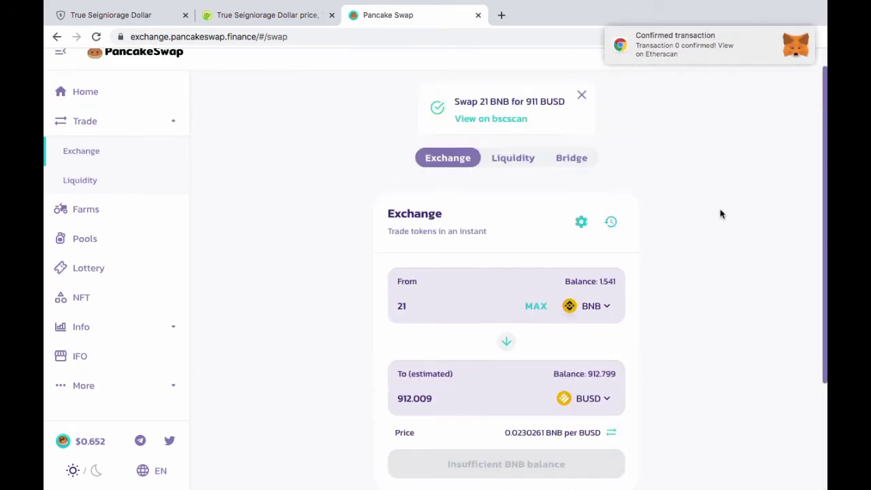
Reverse the exchange direction so that BUSD becomes the token to spend.
scroll(721, 214, up, 1)
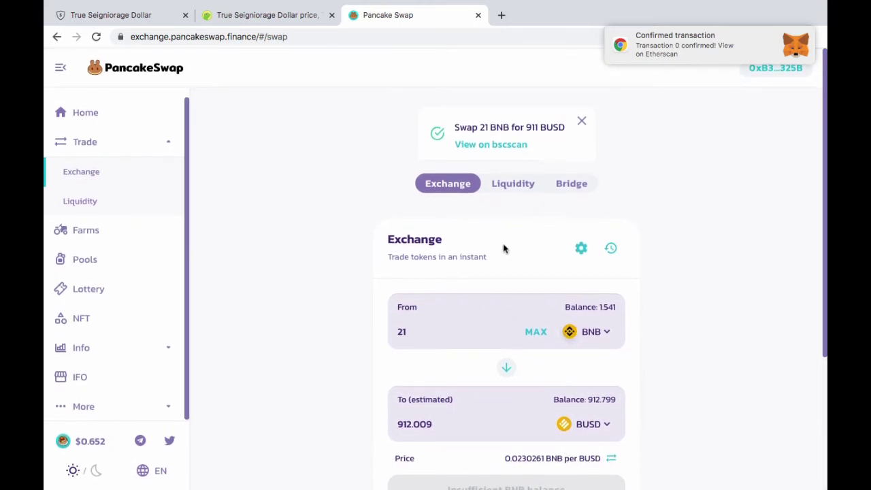
scroll(503, 248, down, 3)
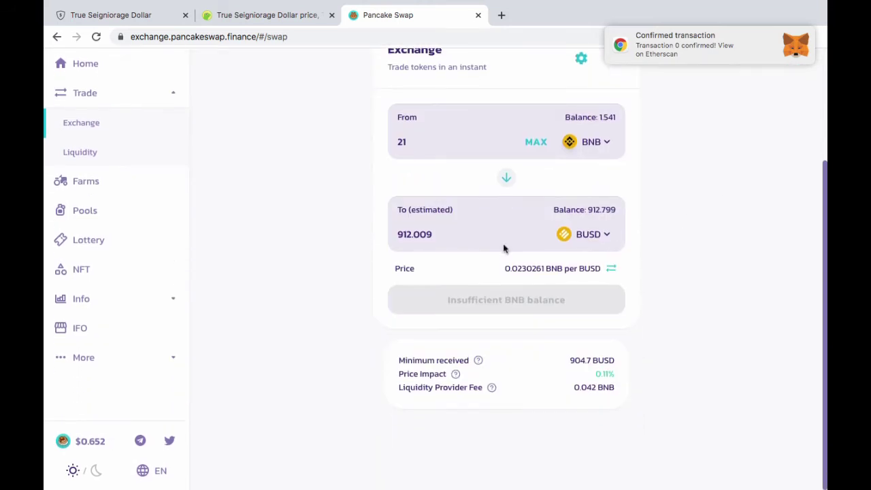
click(506, 178)
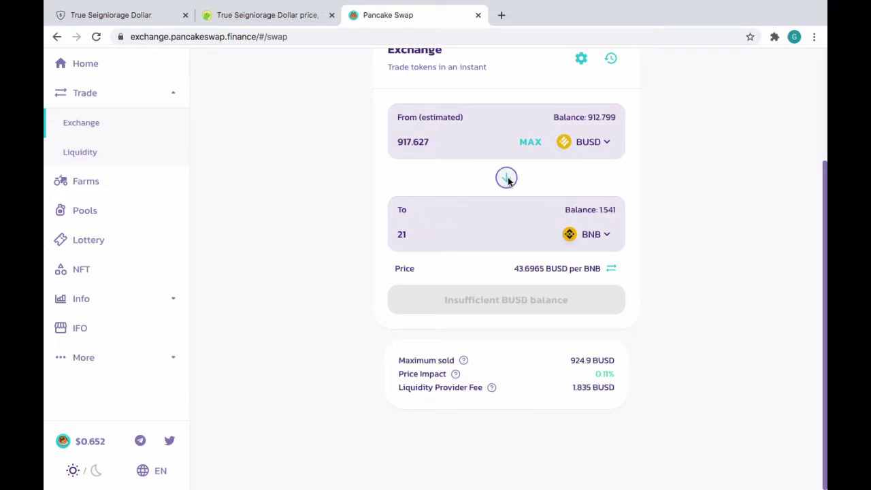
Browse the list of tokens to receive and search it for tsd.
click(592, 235)
scroll(465, 332, down, 15)
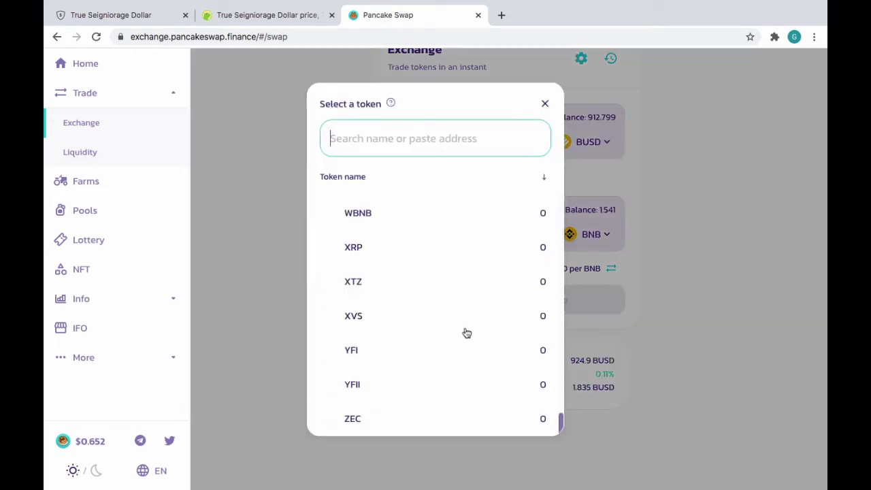
scroll(467, 333, up, 2)
scroll(466, 332, up, 3)
scroll(465, 332, up, 5)
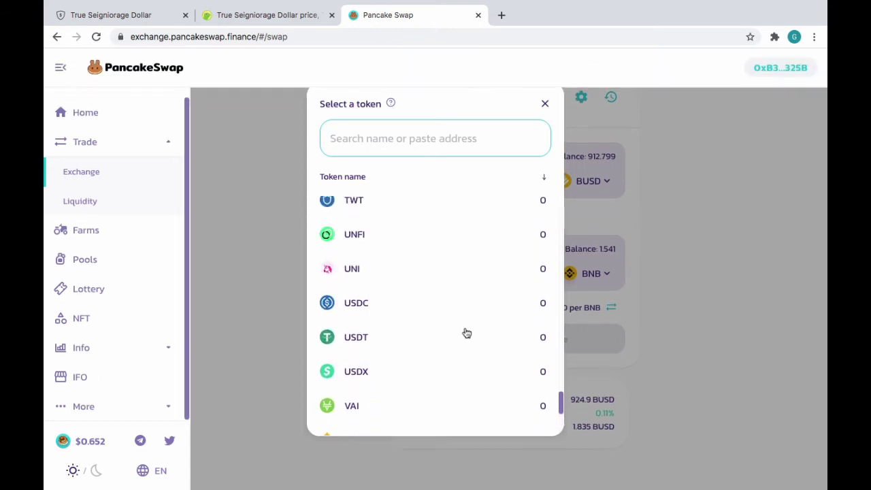
scroll(466, 331, down, 1)
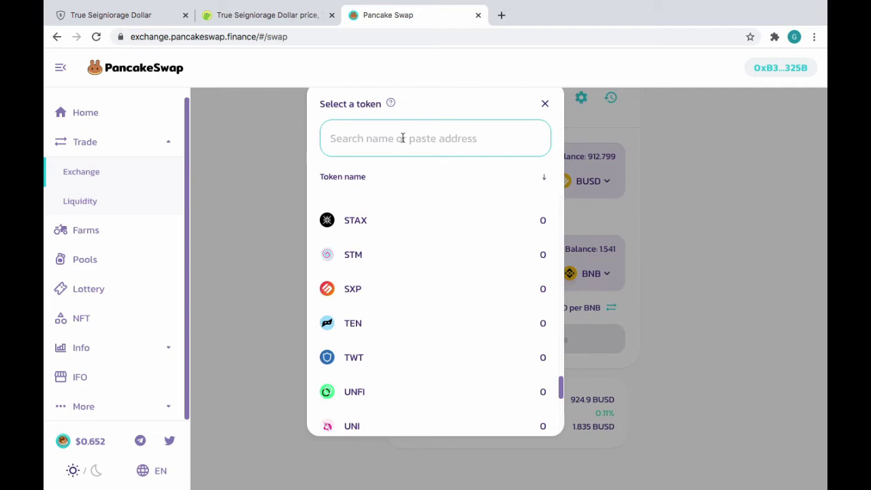
text(tsd)
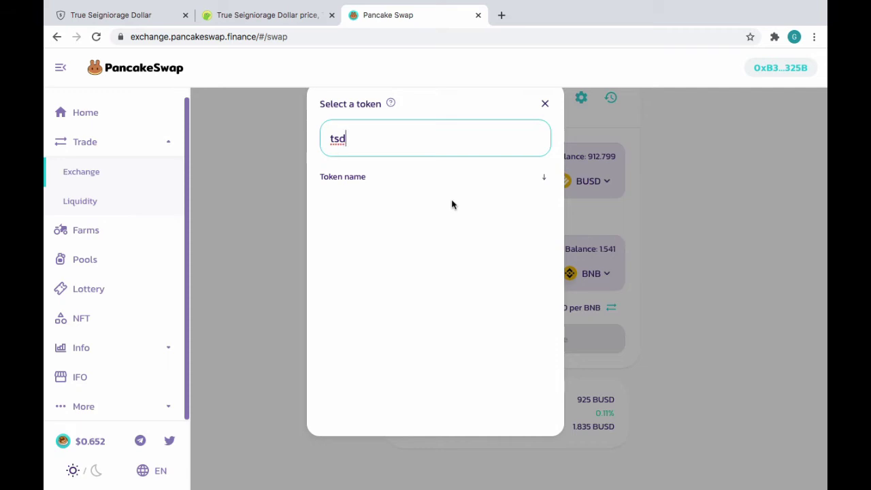
Switch to the True Seigniorage Dollar site, open its Binance Smart Chain version and dismiss the announcement.
click(112, 17)
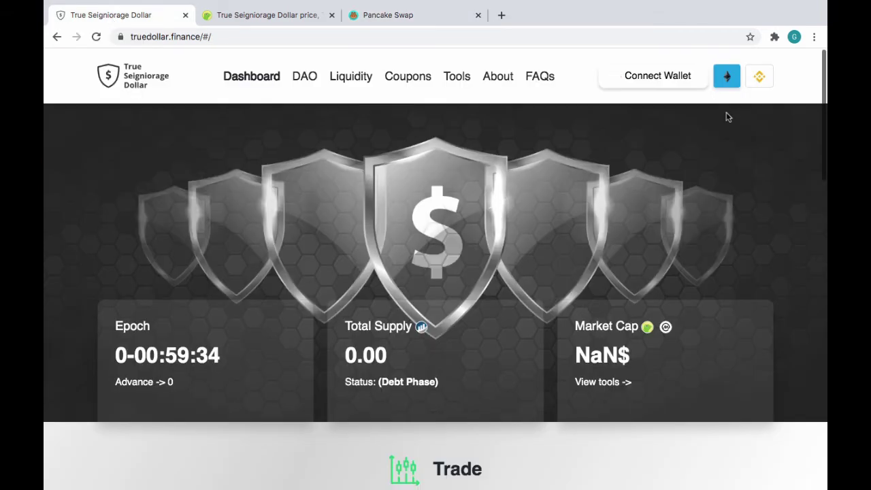
click(759, 77)
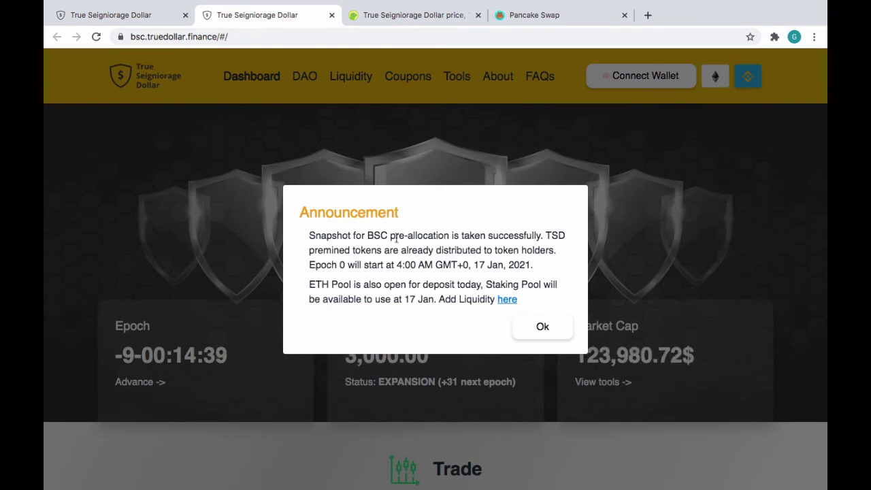
click(542, 328)
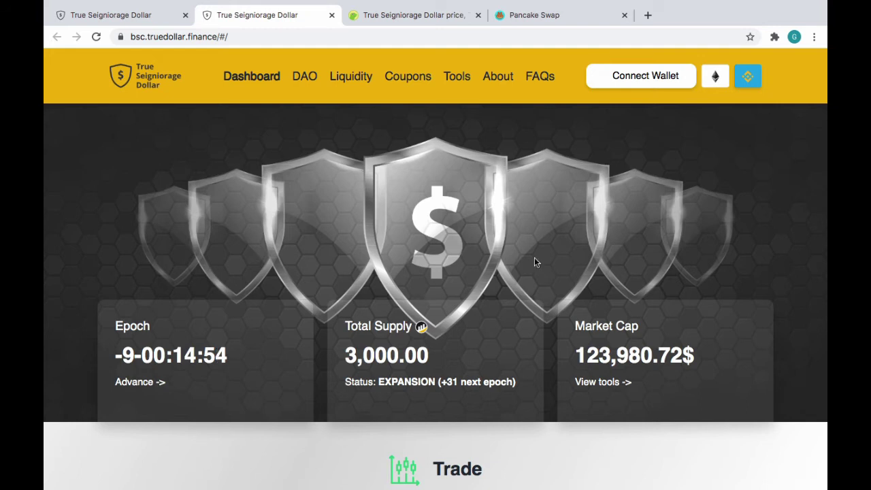
View the Pancake contract from the dashboard's Trade section on BscScan, look through its transactions and close the page.
scroll(546, 259, down, 4)
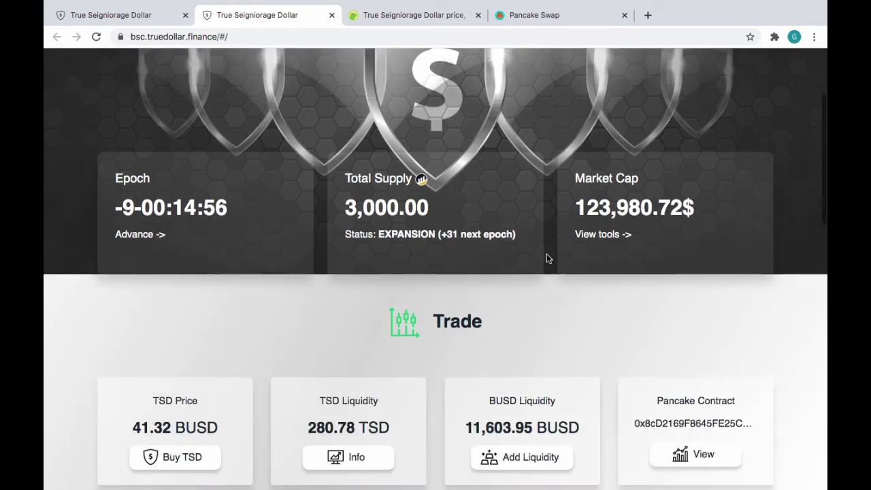
scroll(546, 258, up, 4)
scroll(546, 258, down, 4)
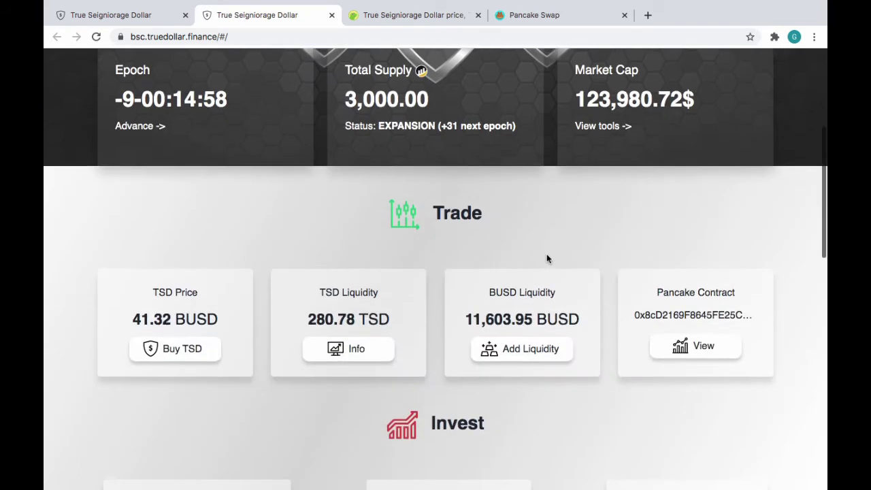
click(688, 346)
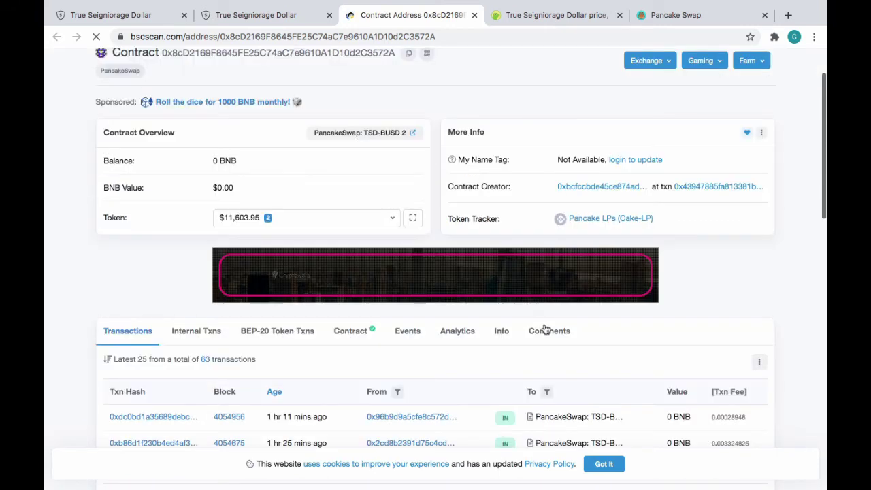
scroll(544, 329, down, 3)
scroll(544, 328, down, 2)
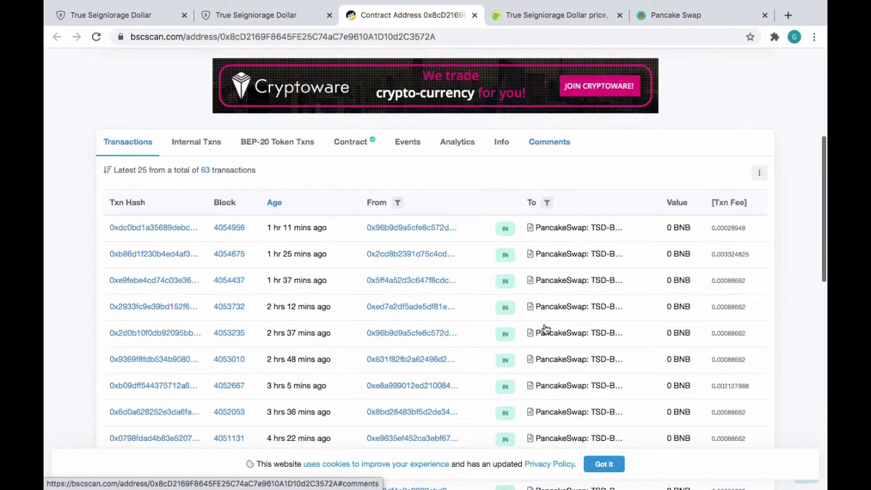
scroll(544, 328, up, 5)
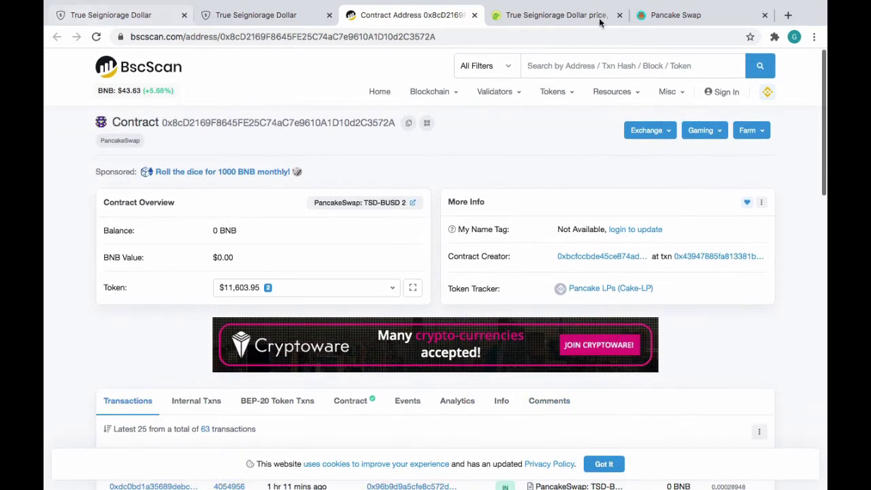
click(474, 15)
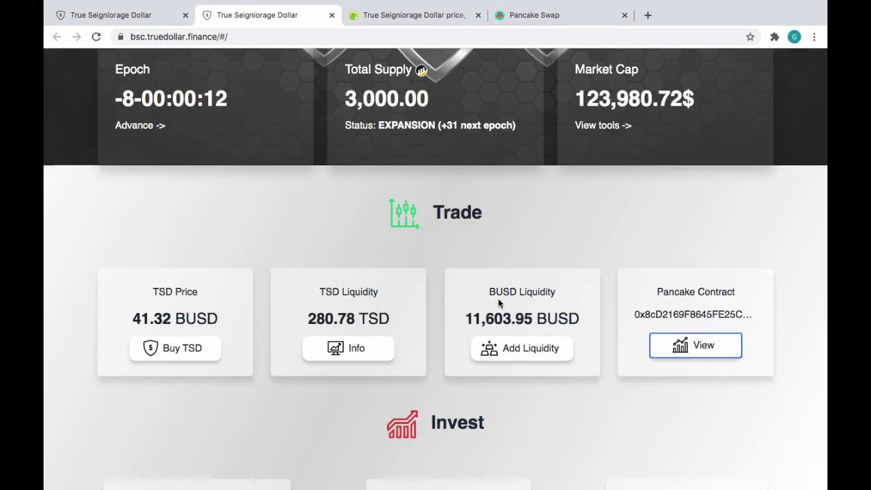
Start buying TSD from the dashboard's Trade section, acknowledge the imported-token warning and continue to the exchange.
scroll(570, 430, down, 1)
scroll(570, 430, down, 3)
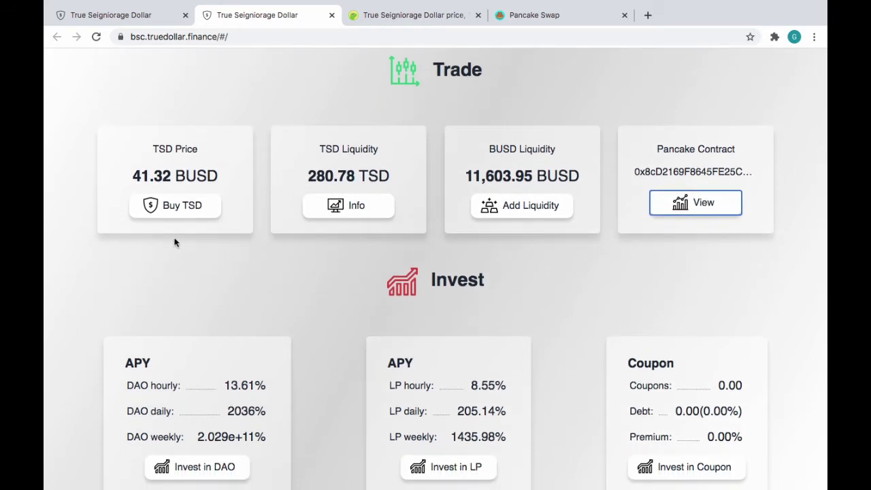
click(172, 214)
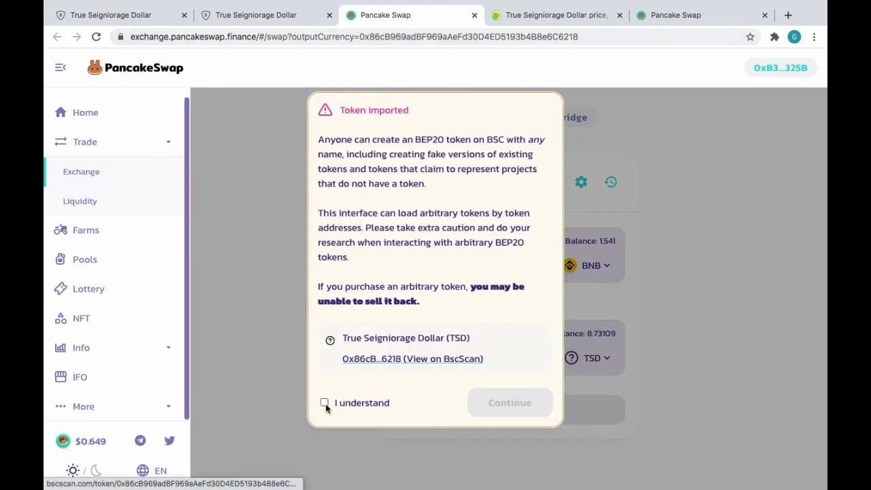
click(324, 402)
click(509, 403)
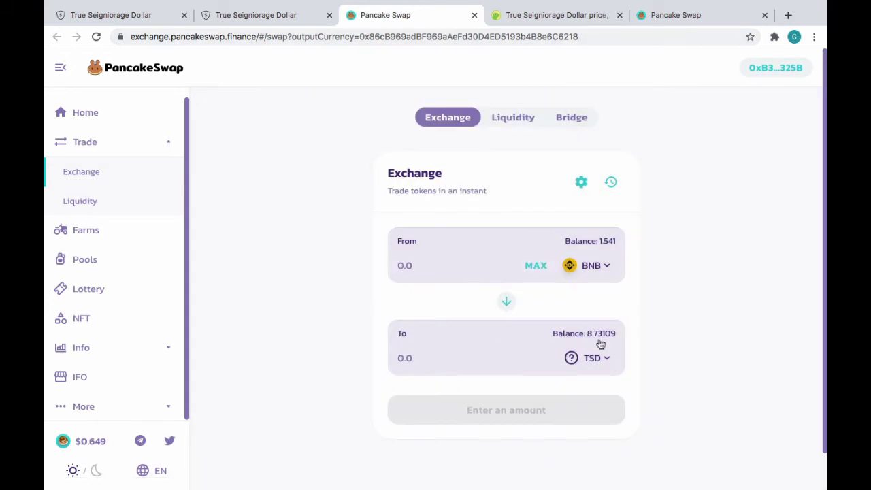
Choose BUSD instead of BNB as the token to spend in exchange for TSD.
click(597, 267)
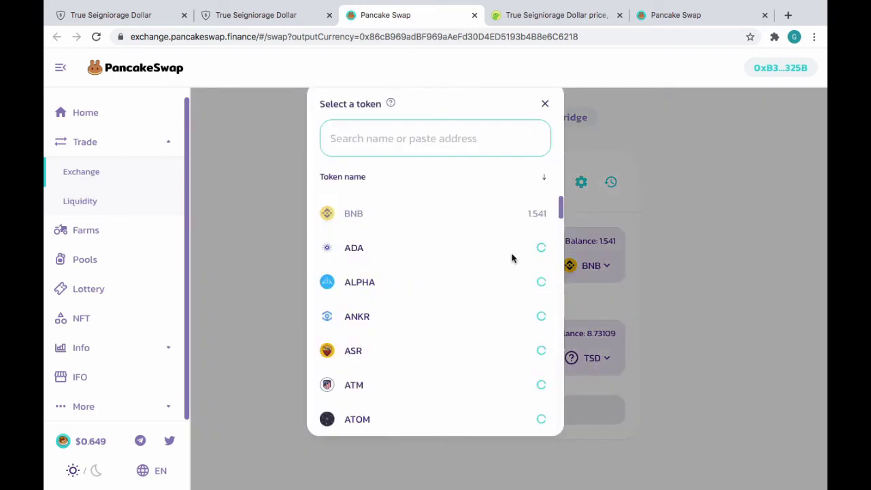
click(378, 253)
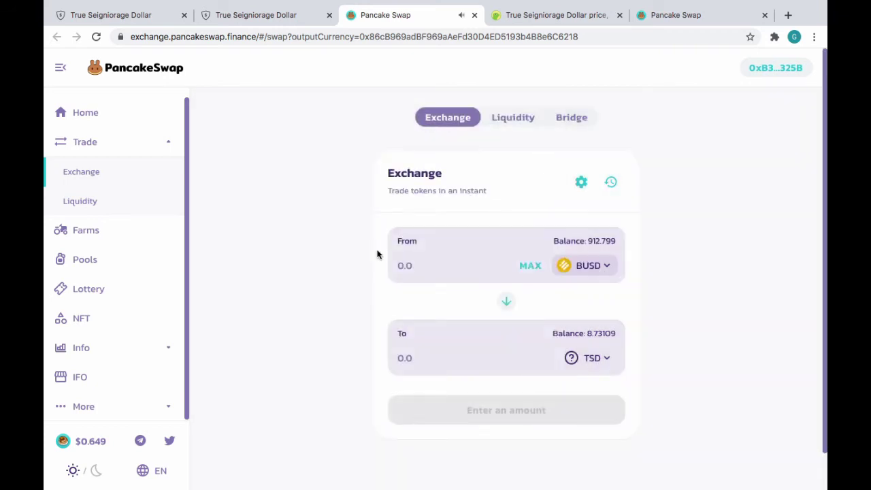
scroll(395, 214, down, 2)
scroll(448, 262, up, 2)
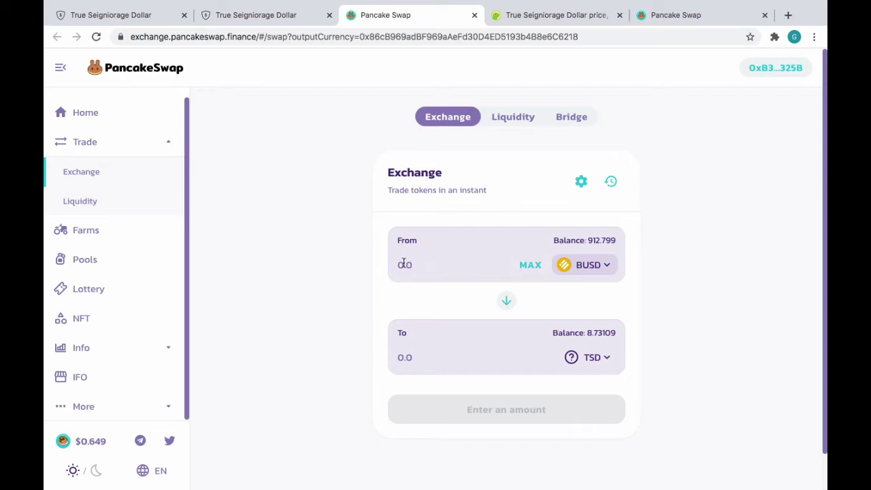
Try the maximum BUSD balance and 450 BUSD as the amount to exchange for TSD.
click(523, 274)
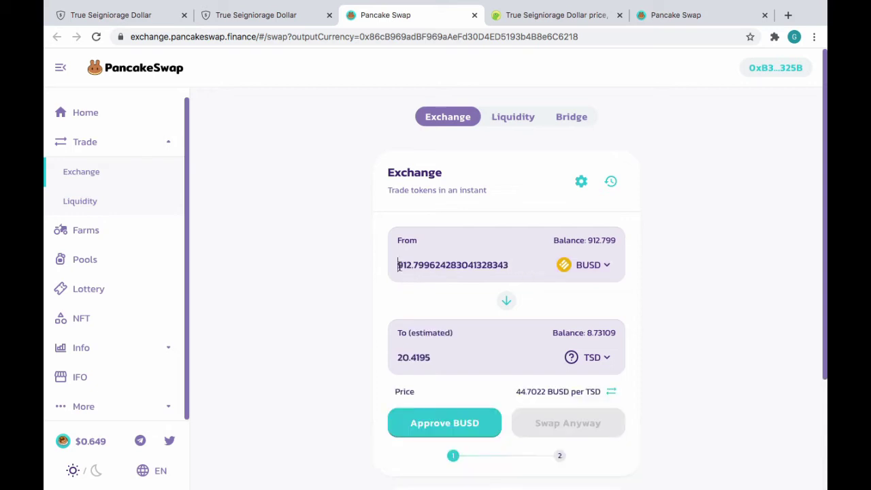
drag(398, 266, 570, 282)
text(450)
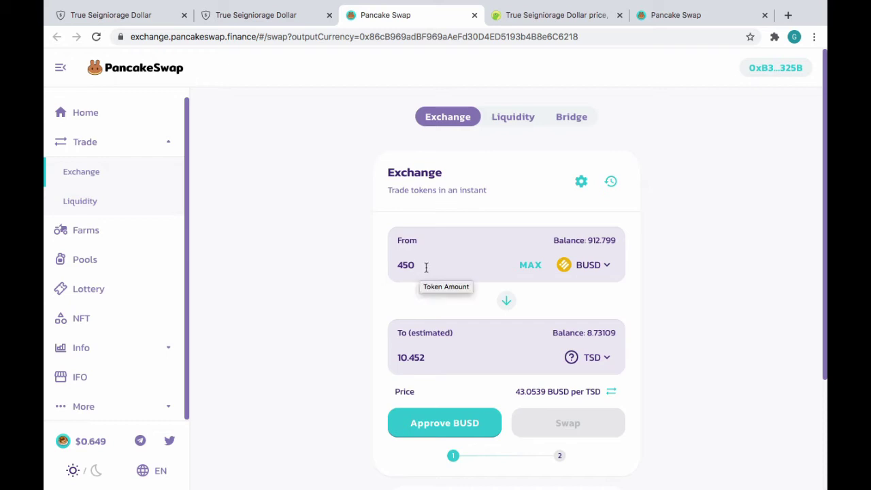
Set the amount of BUSD to exchange for TSD to 250.
drag(423, 264, 372, 266)
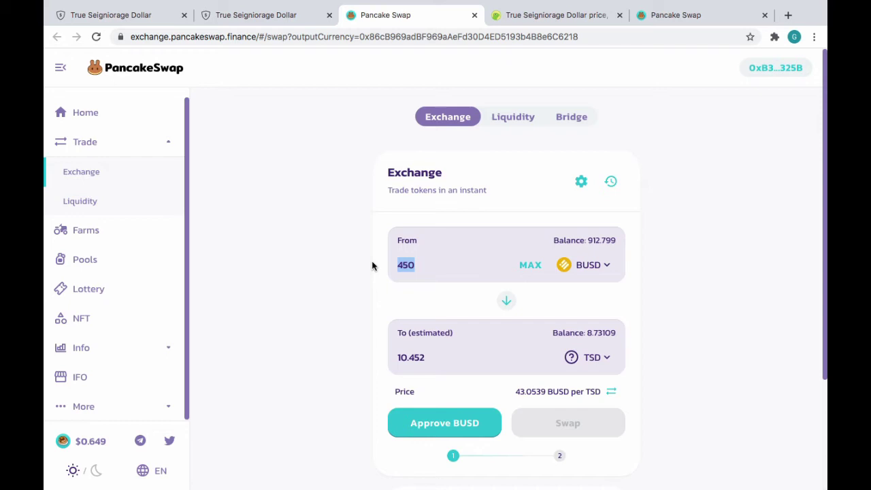
text(250)
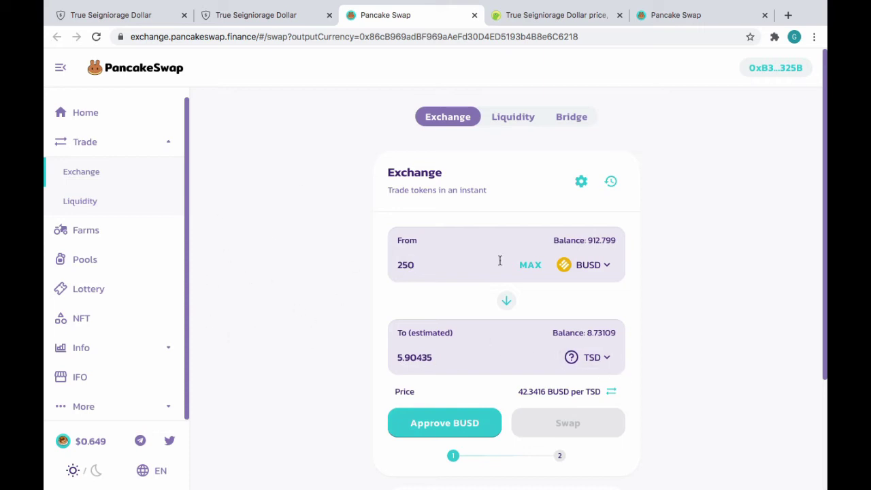
Check the account's token balances in the MetaMask wallet and close it.
click(774, 37)
click(683, 153)
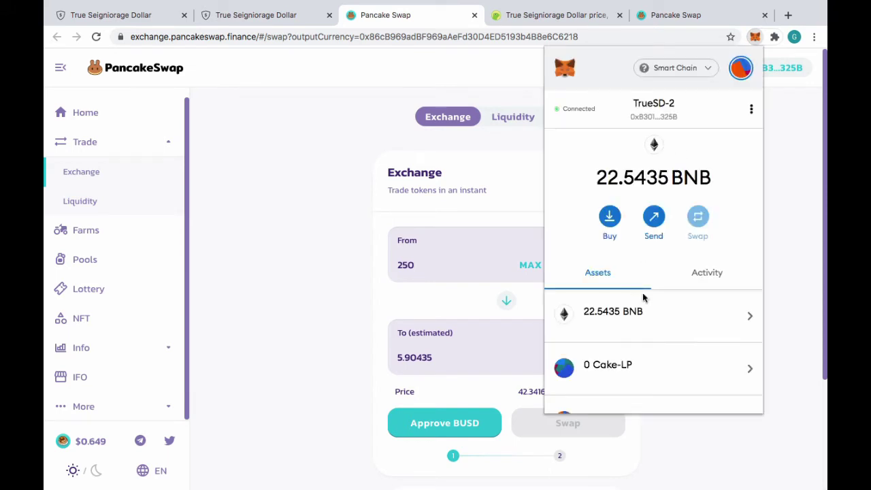
scroll(642, 319, down, 3)
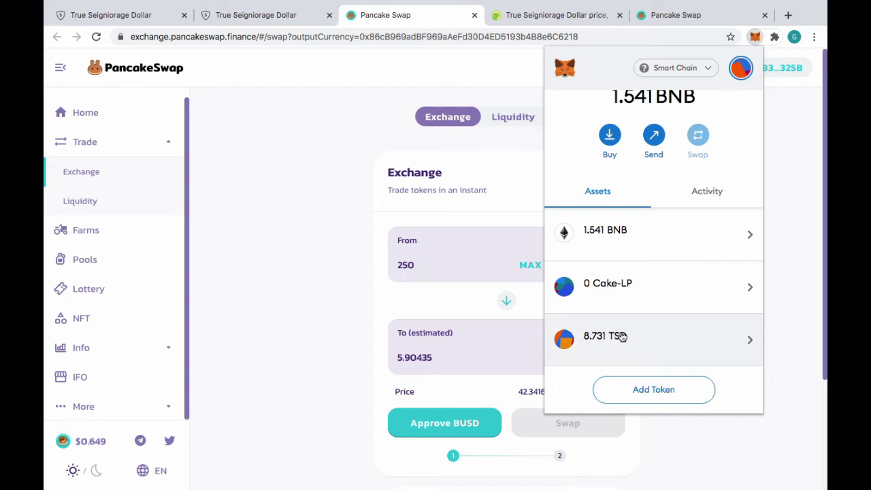
click(282, 305)
Approve PancakeSwap to spend BUSD and confirm the permission in MetaMask.
click(445, 432)
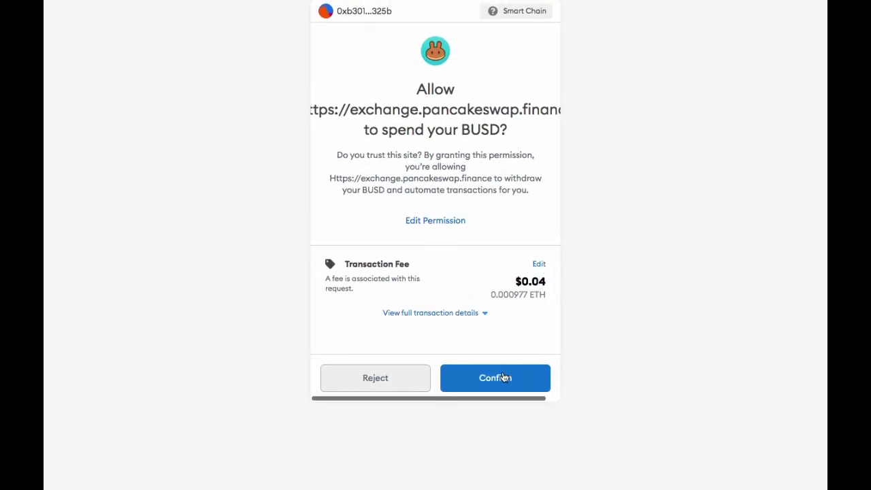
click(504, 377)
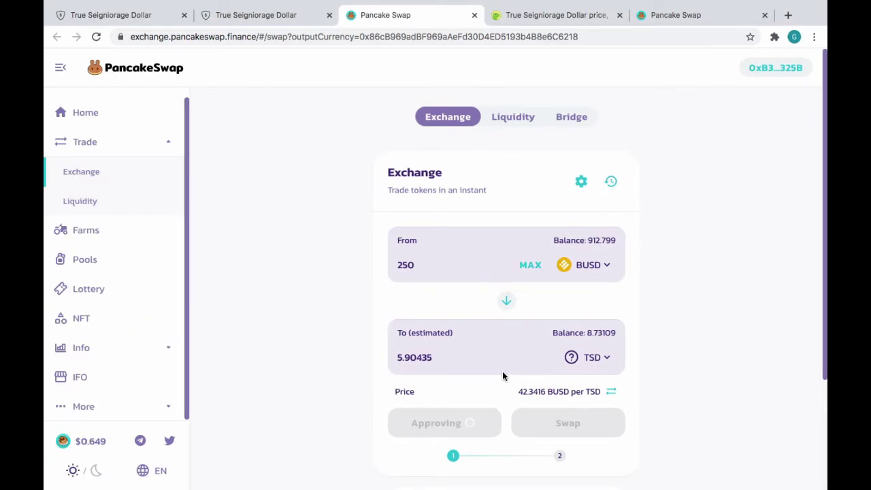
Swap the 250 BUSD for TSD, confirm the transaction in MetaMask and dismiss the submission notice.
scroll(312, 381, down, 2)
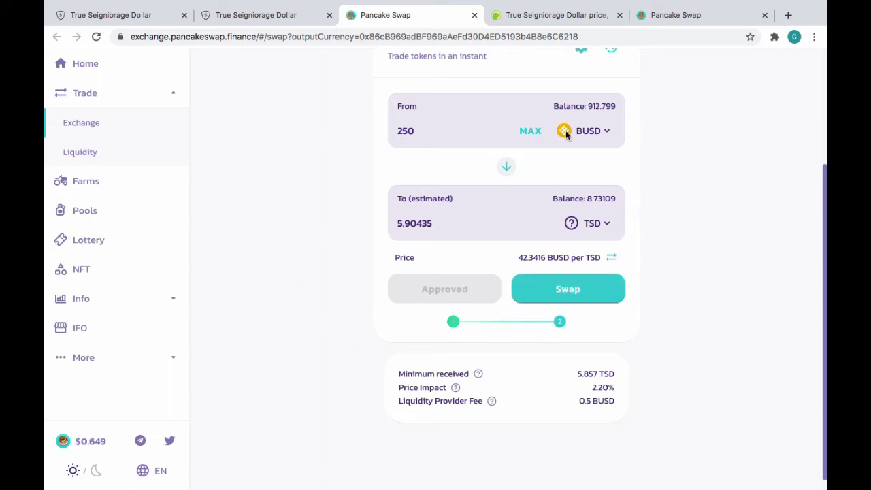
click(576, 294)
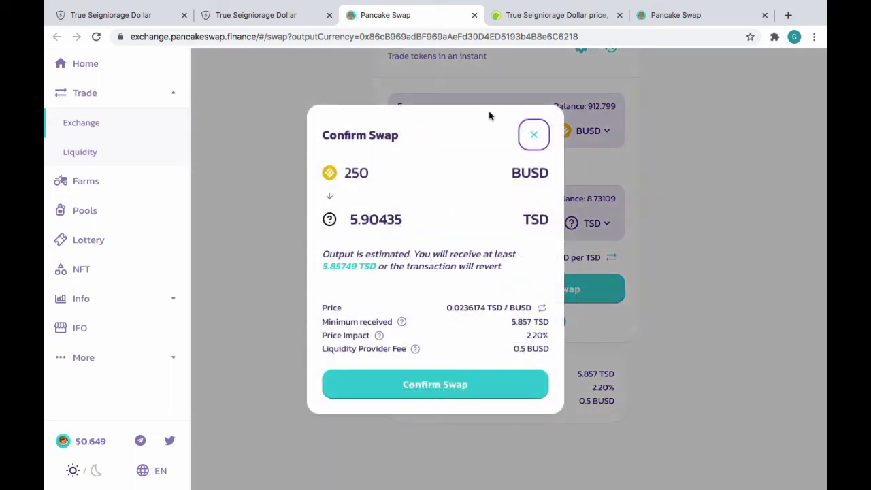
click(442, 385)
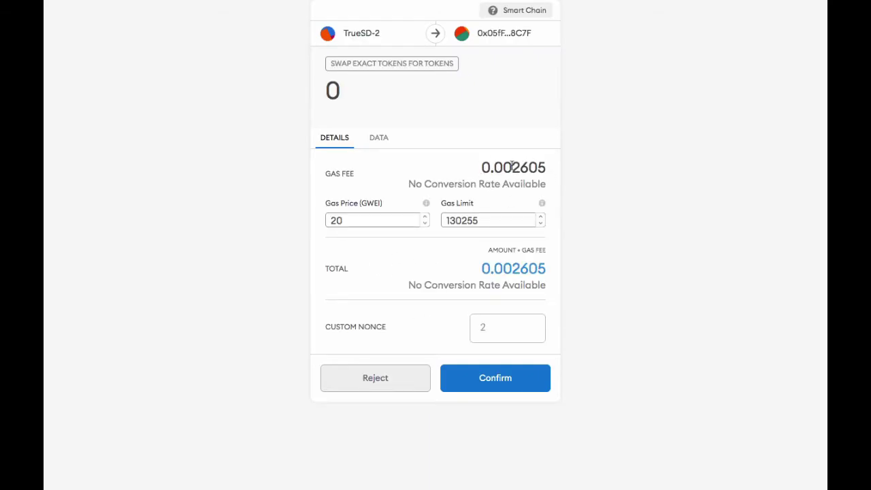
click(501, 385)
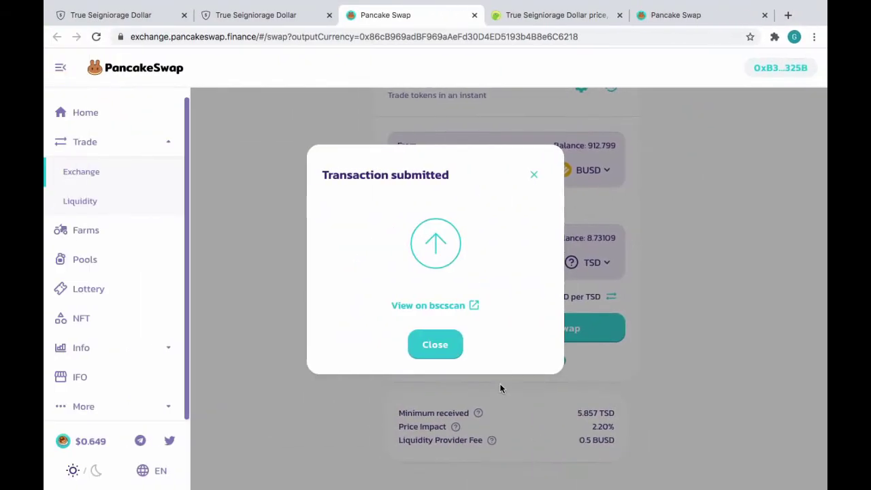
click(435, 345)
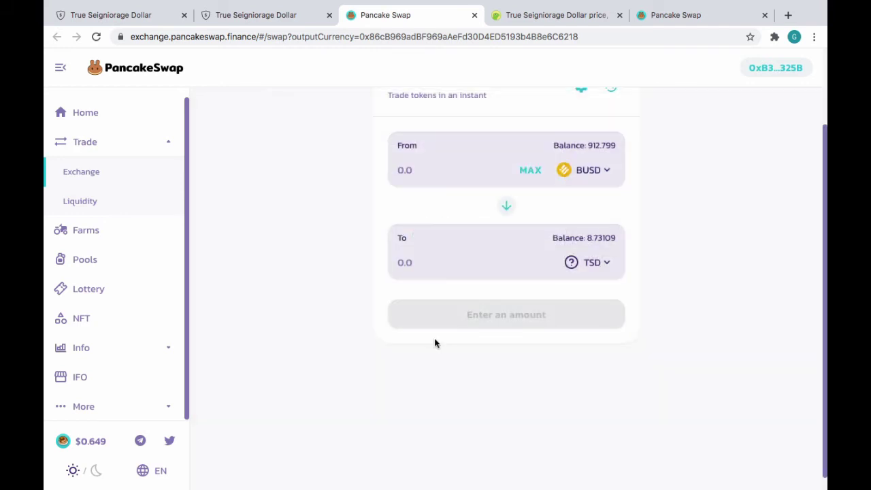
scroll(304, 315, up, 3)
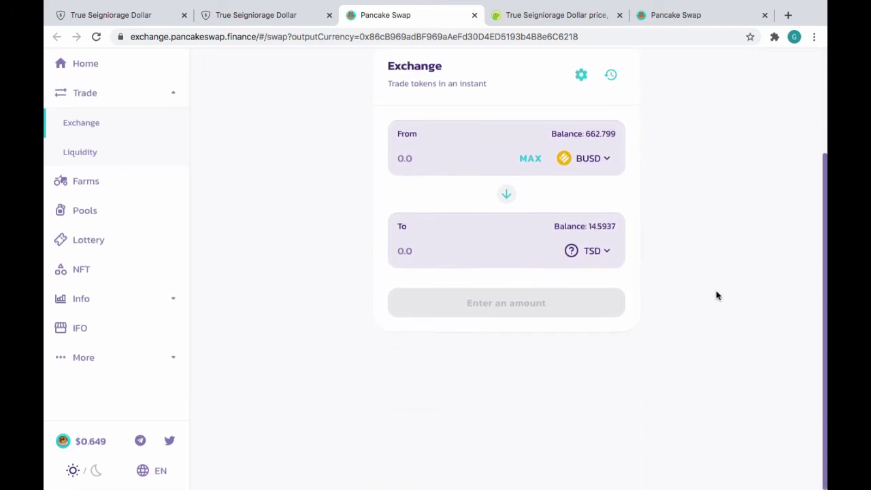
scroll(716, 296, down, 2)
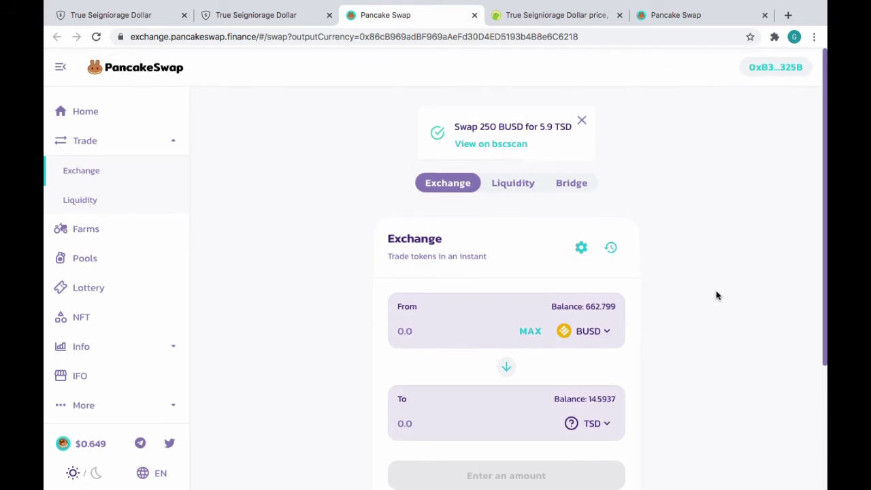
scroll(716, 295, down, 1)
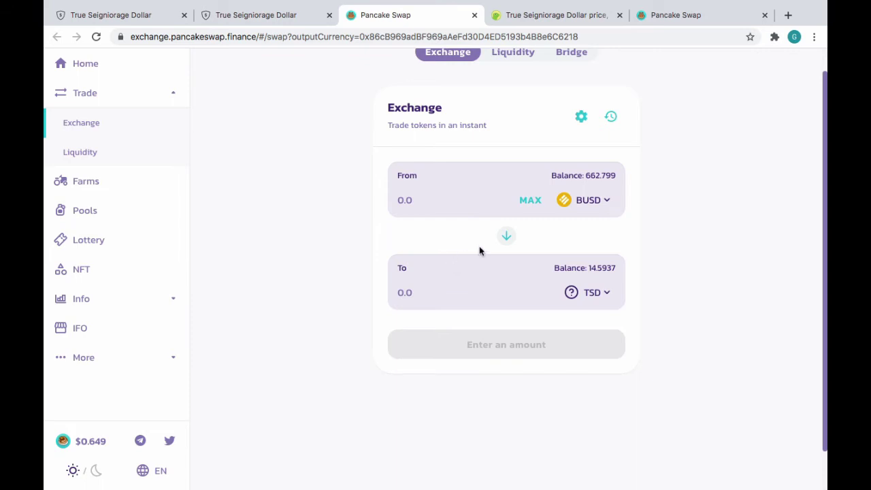
Start adding liquidity on PancakeSwap and choose BUSD as the first token of the pair.
scroll(479, 251, up, 2)
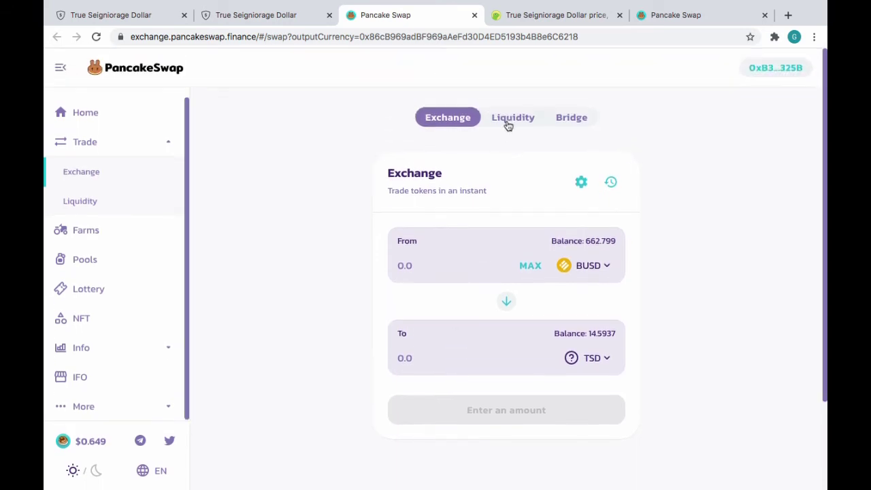
click(509, 123)
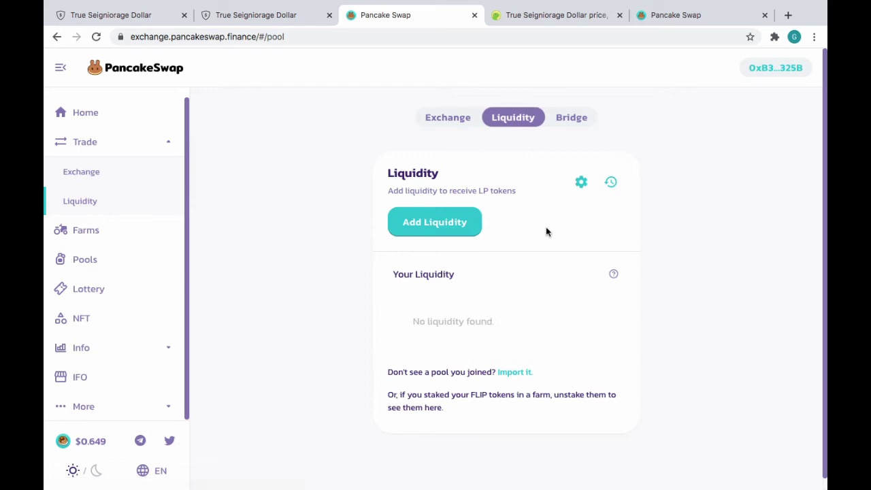
click(432, 222)
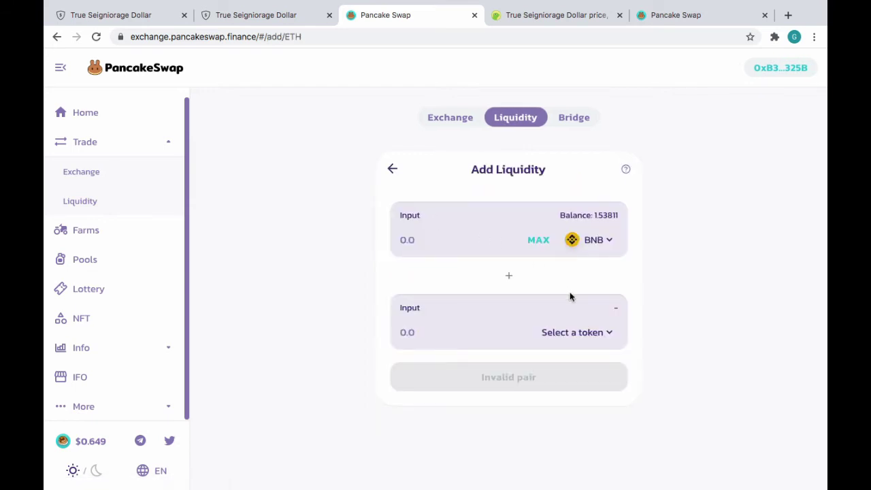
click(598, 242)
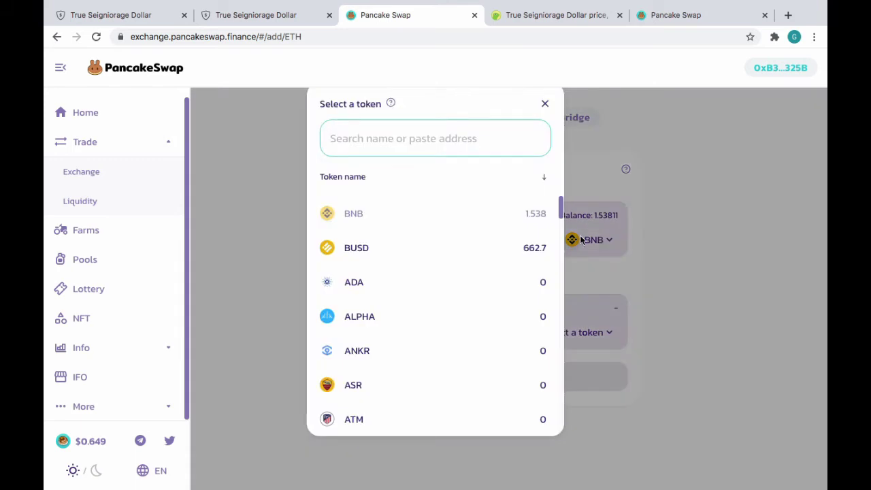
click(391, 258)
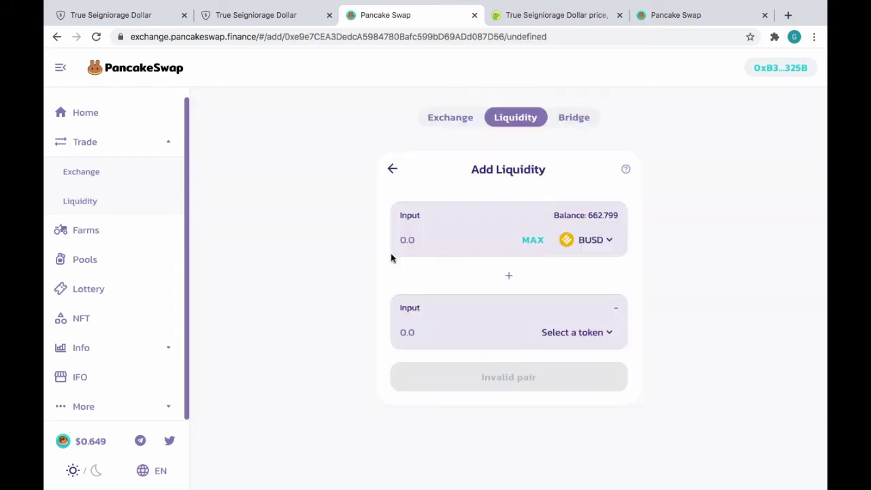
Try to find TSD in the token list for the second token of the liquidity pair.
click(600, 332)
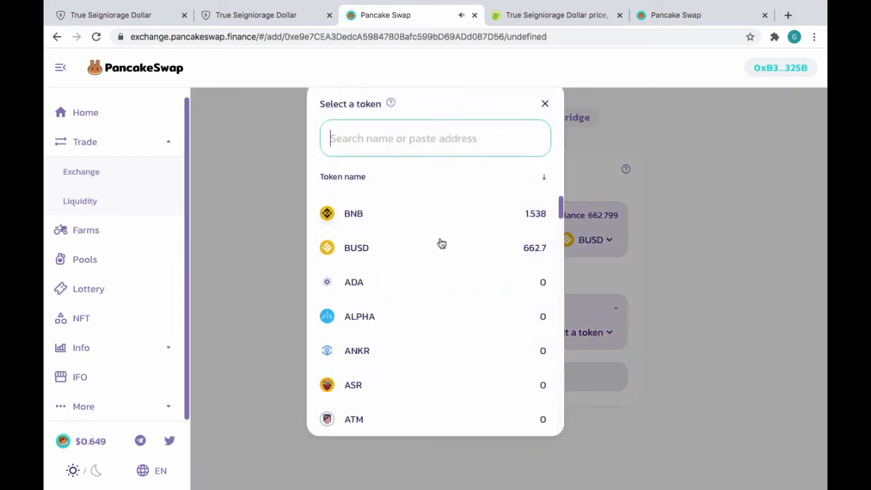
scroll(440, 242, down, 6)
scroll(440, 242, down, 15)
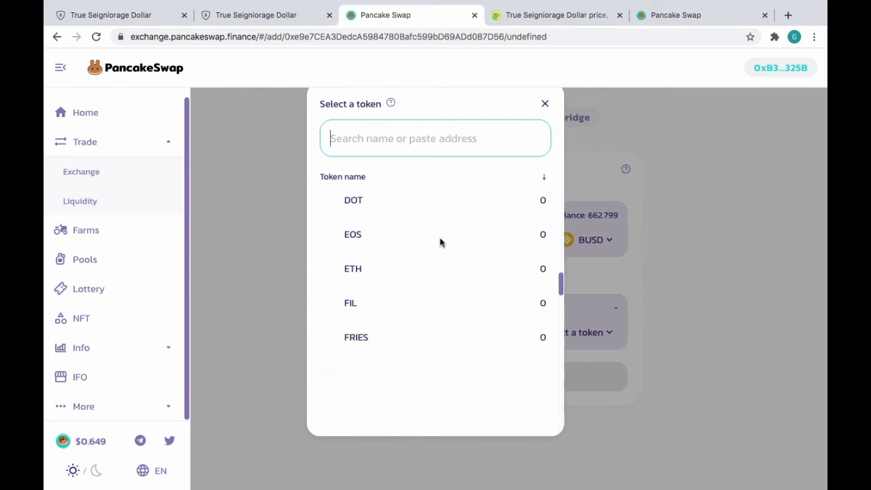
scroll(442, 244, up, 6)
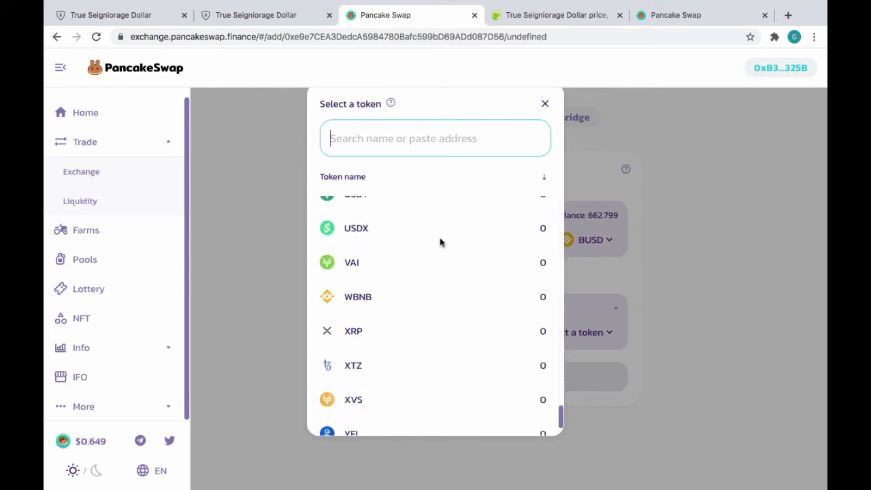
scroll(440, 243, up, 6)
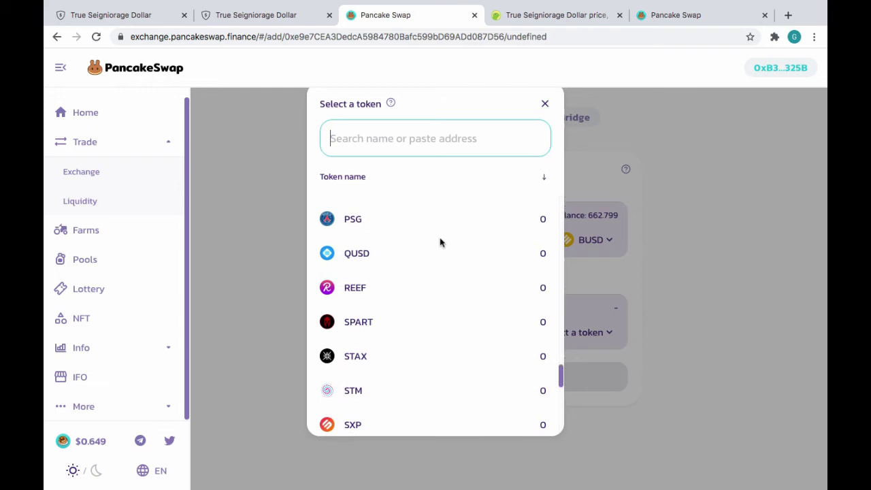
scroll(442, 243, up, 4)
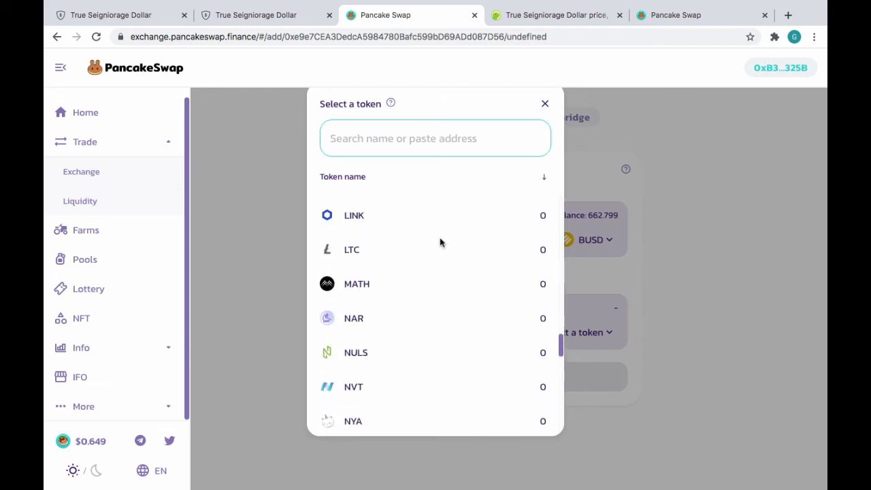
scroll(440, 242, down, 15)
scroll(440, 242, down, 2)
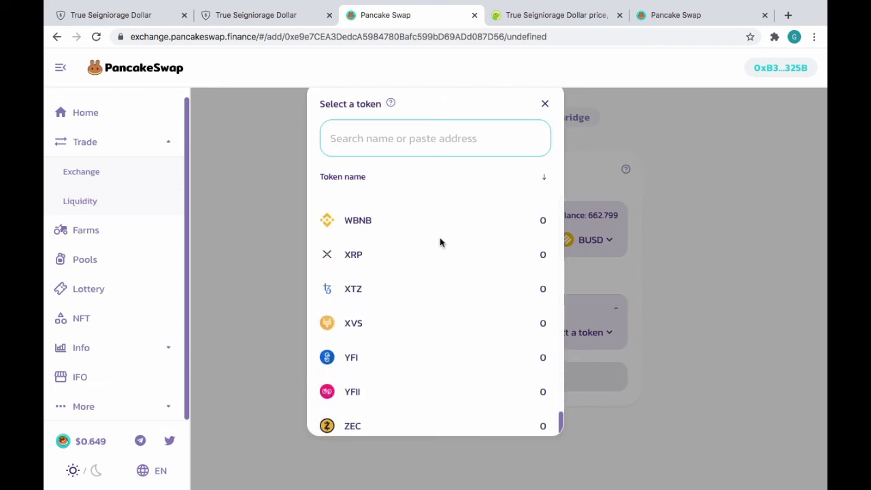
scroll(440, 242, up, 5)
scroll(440, 242, up, 1)
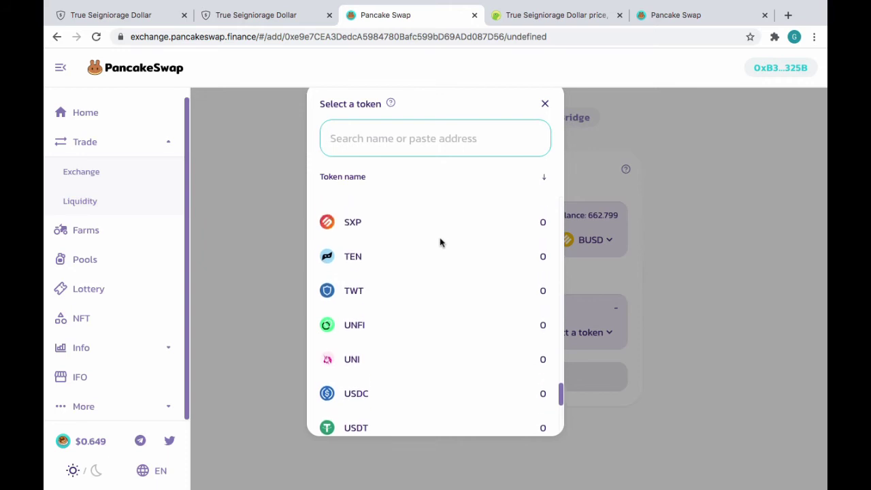
text(tsd)
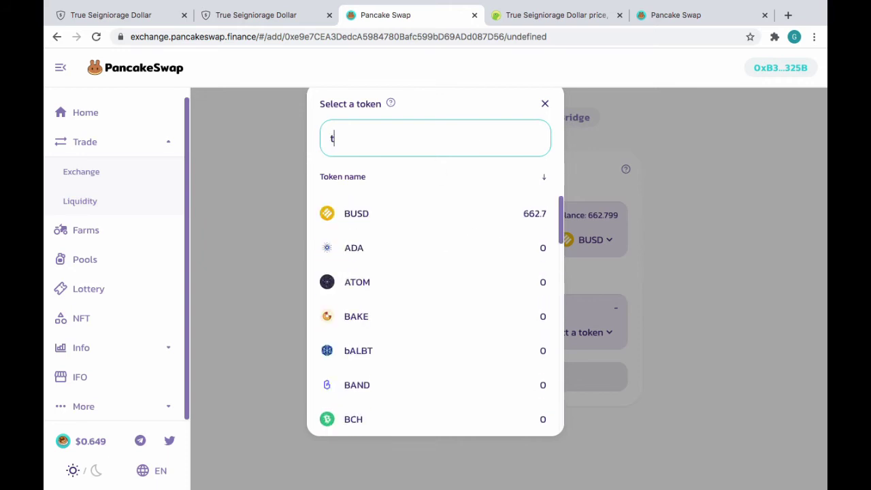
key(BackSpace)
key(BackSpace)
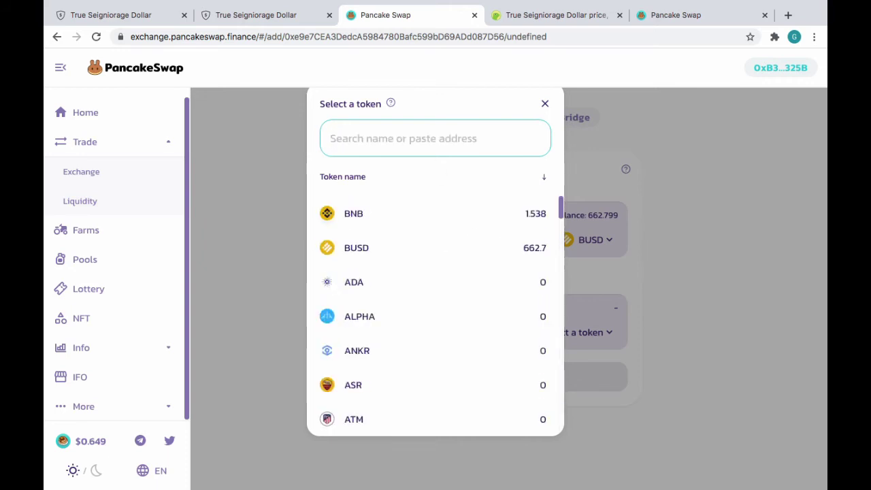
Open the TSD purchase page from the True Seigniorage Dollar site, select the token address in its URL and accept the imported-token warning.
click(272, 15)
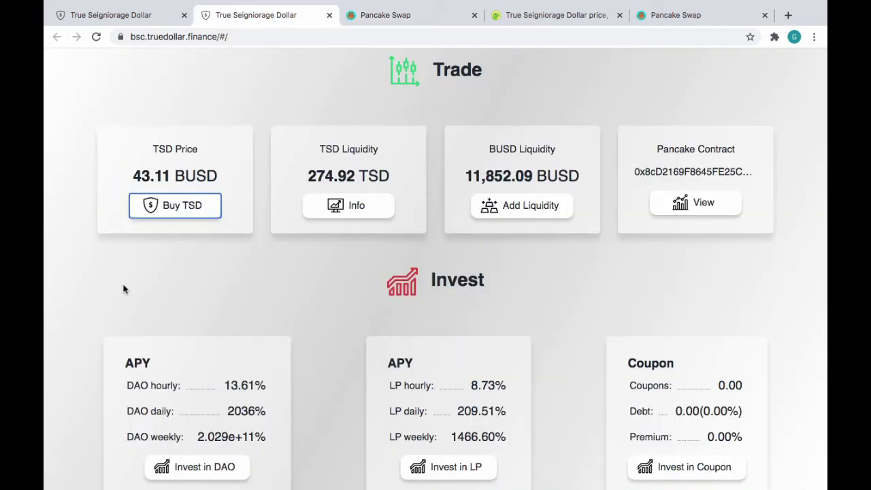
click(182, 209)
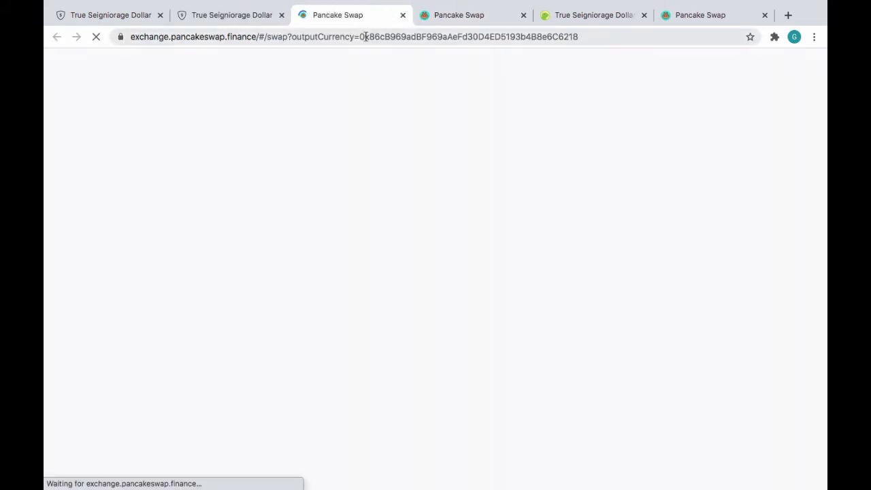
drag(359, 37, 583, 38)
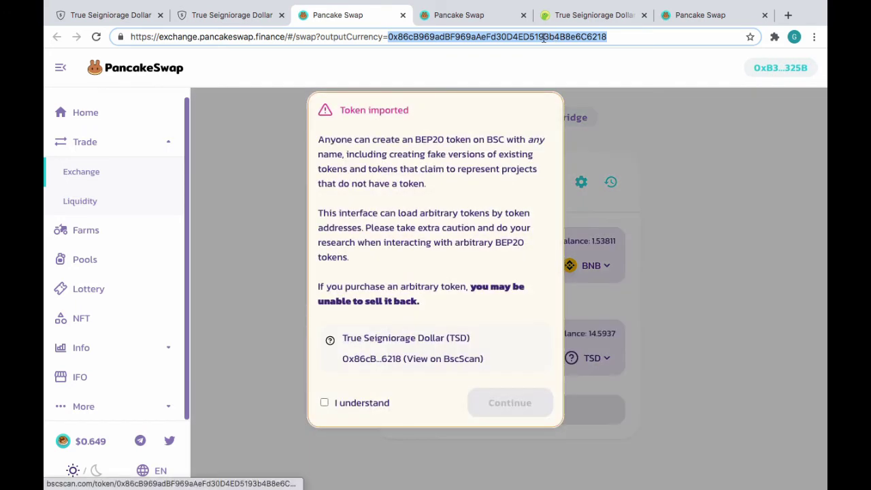
click(325, 402)
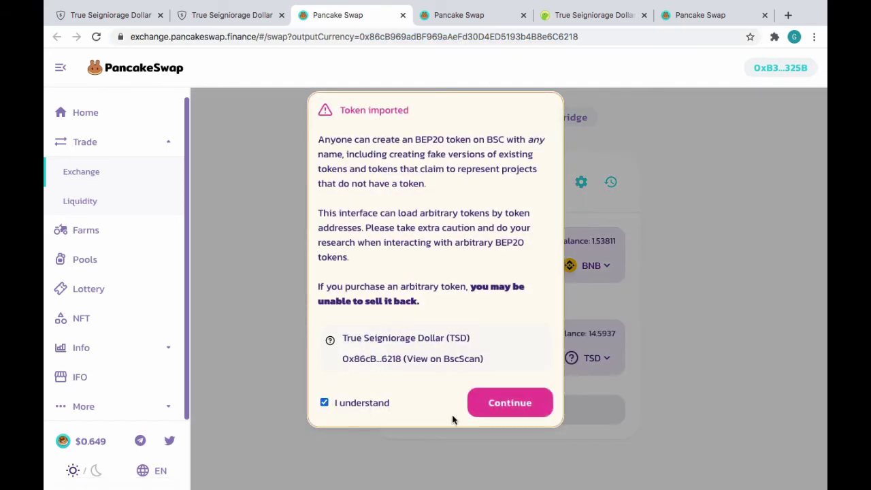
click(521, 401)
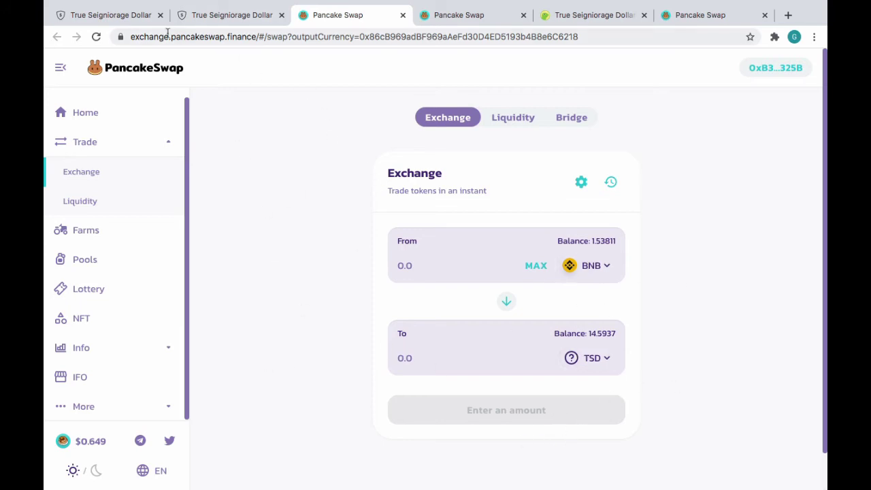
Review the trade and investment sections of the True Seigniorage Dollar dashboard.
click(225, 14)
scroll(725, 101, up, 6)
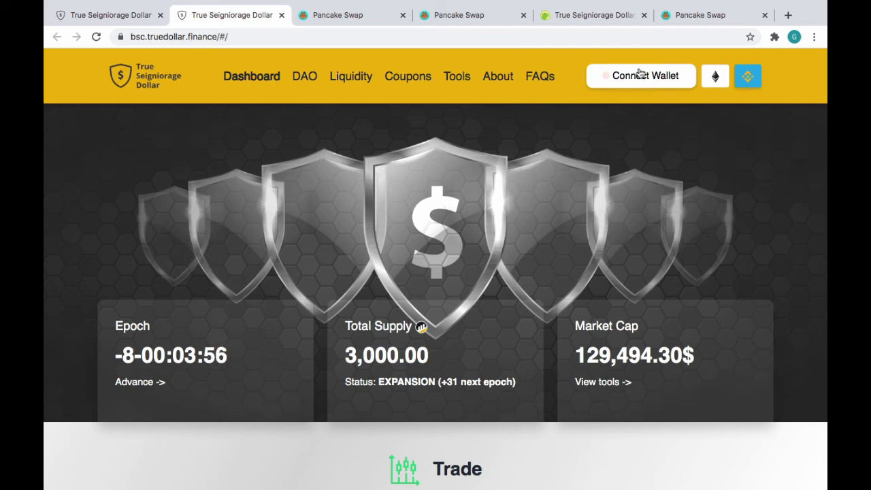
scroll(380, 298, down, 1)
scroll(379, 297, down, 5)
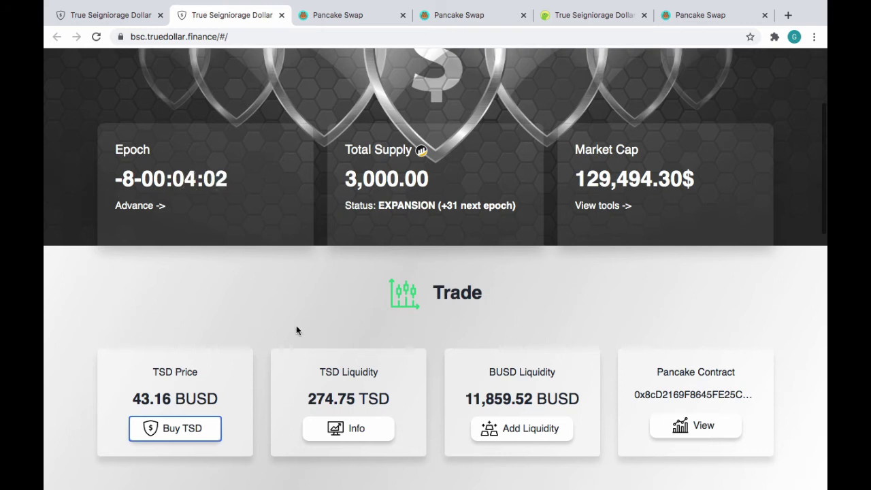
scroll(264, 321, down, 5)
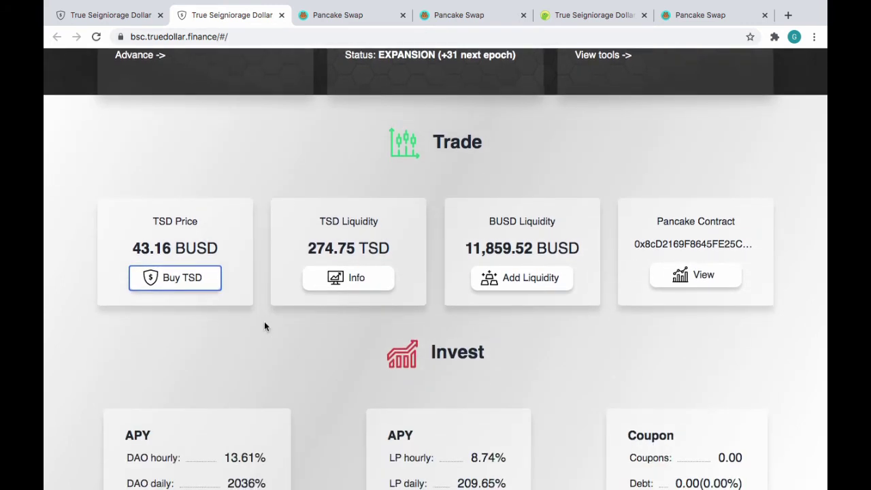
scroll(265, 326, down, 2)
scroll(298, 334, down, 4)
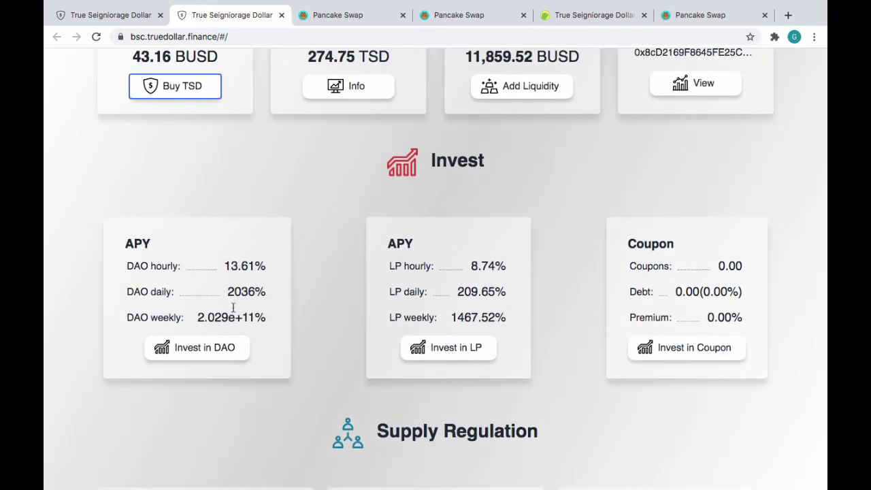
scroll(277, 294, up, 15)
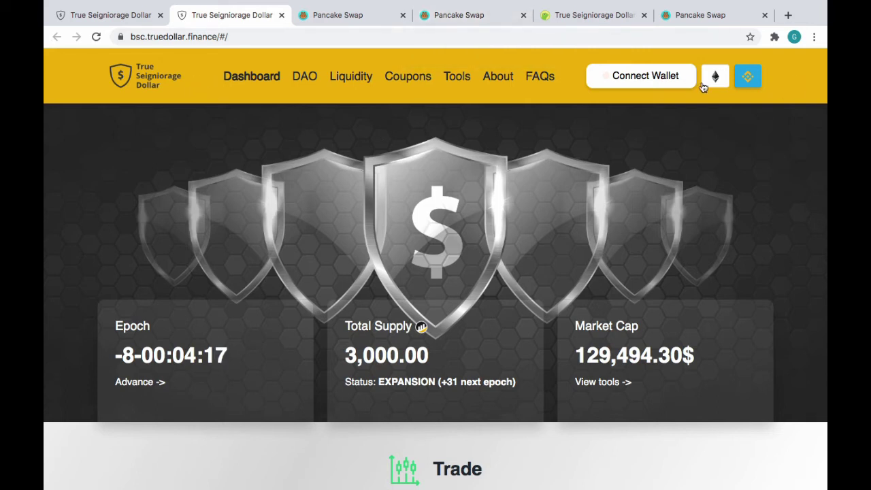
scroll(475, 309, down, 3)
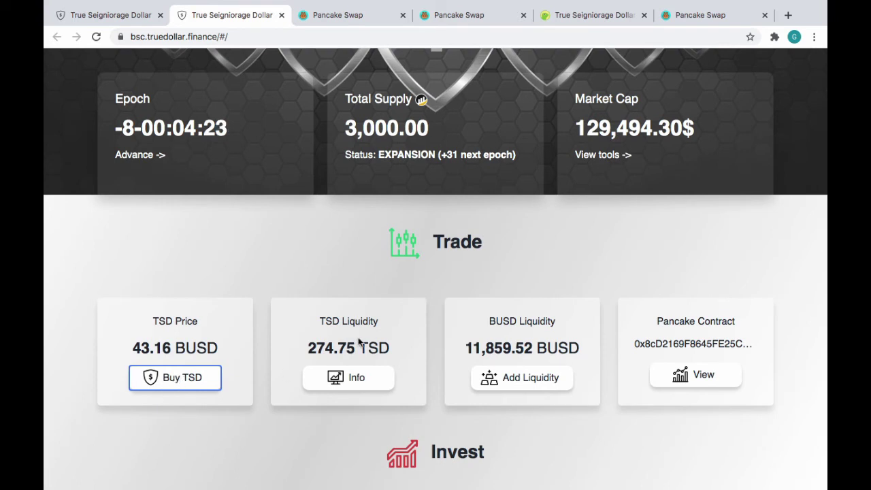
Open the TSD/BUSD add-liquidity page from the True Seigniorage Dollar dashboard and close the two surplus PancakeSwap pages.
click(527, 385)
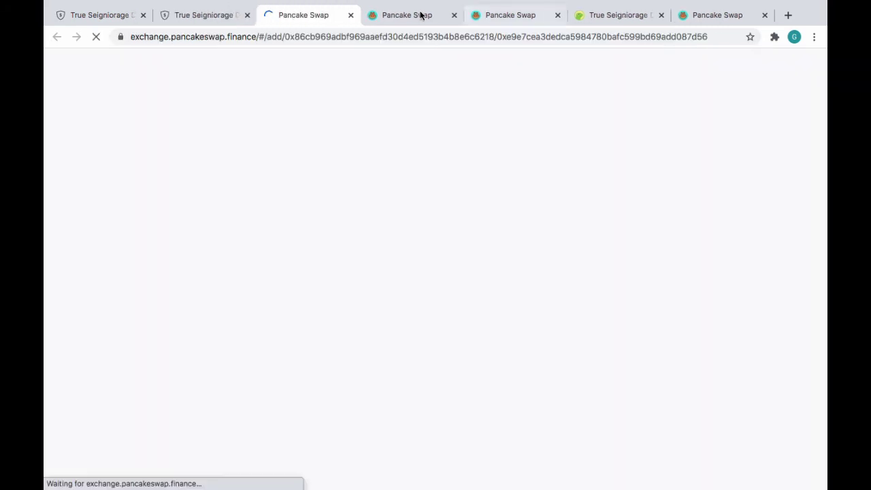
click(416, 15)
click(453, 15)
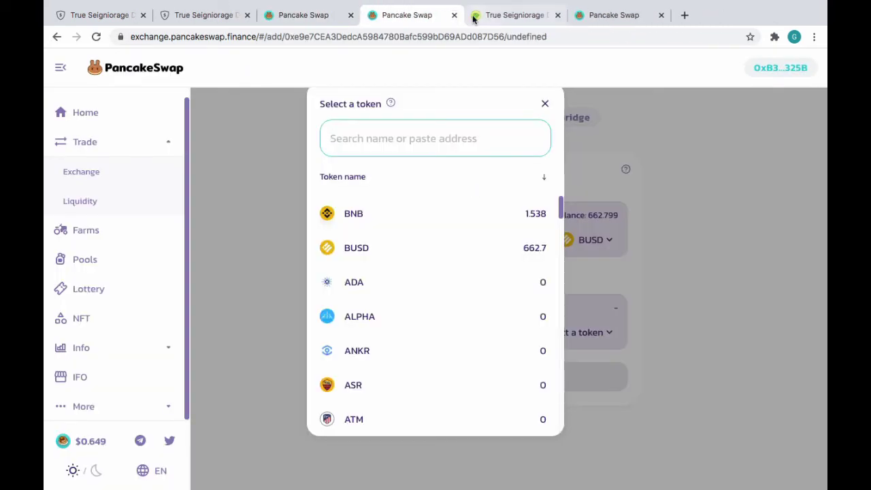
click(454, 15)
click(299, 17)
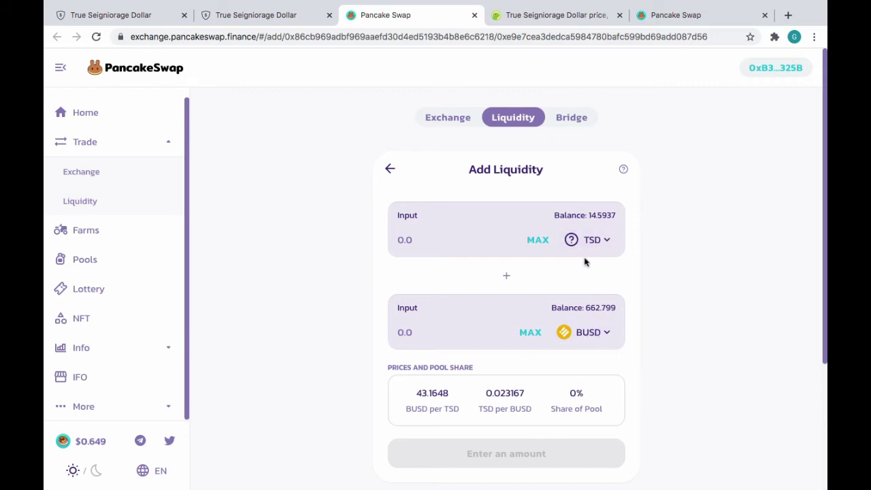
Set the TSD liquidity amount to the maximum balance, approve PancakeSwap to spend TSD and confirm the permission in MetaMask.
click(537, 242)
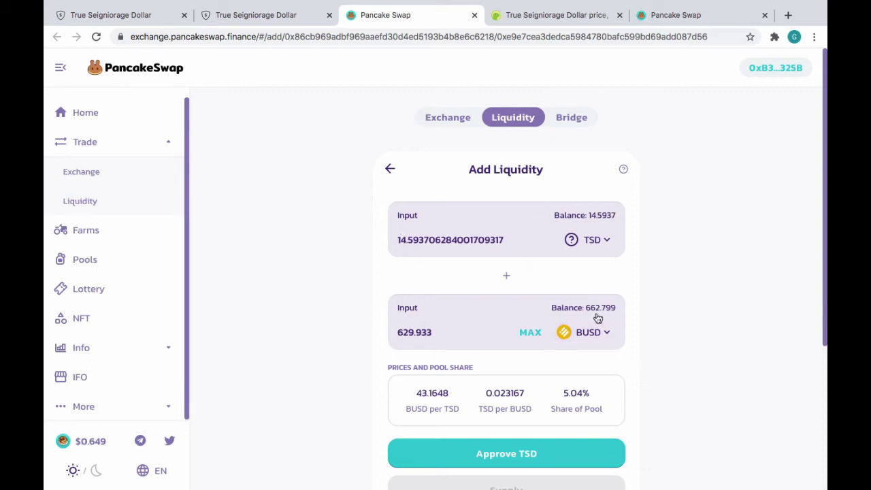
scroll(340, 340, down, 3)
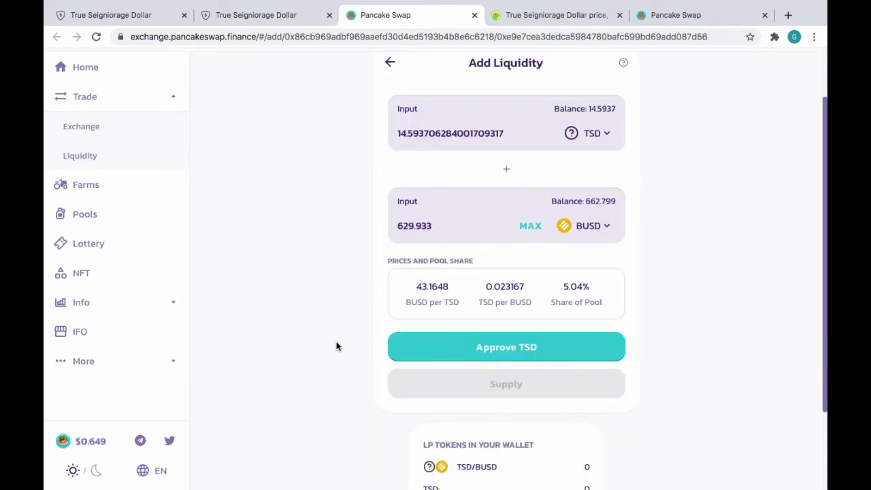
click(515, 344)
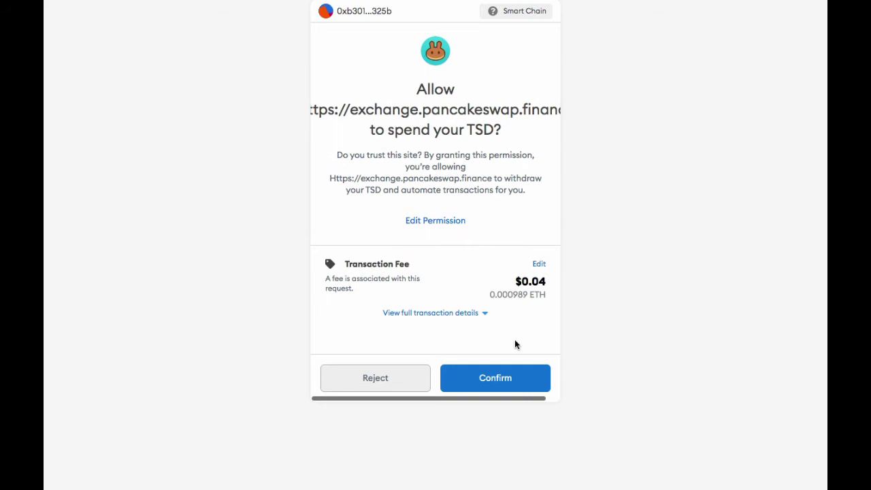
click(495, 376)
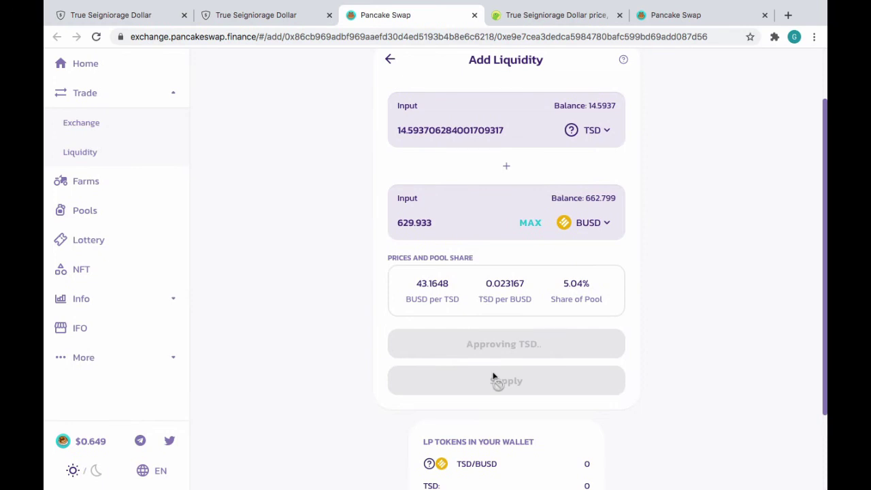
Switch back to the True Seigniorage Dollar dashboard and view its header area.
scroll(314, 117, up, 3)
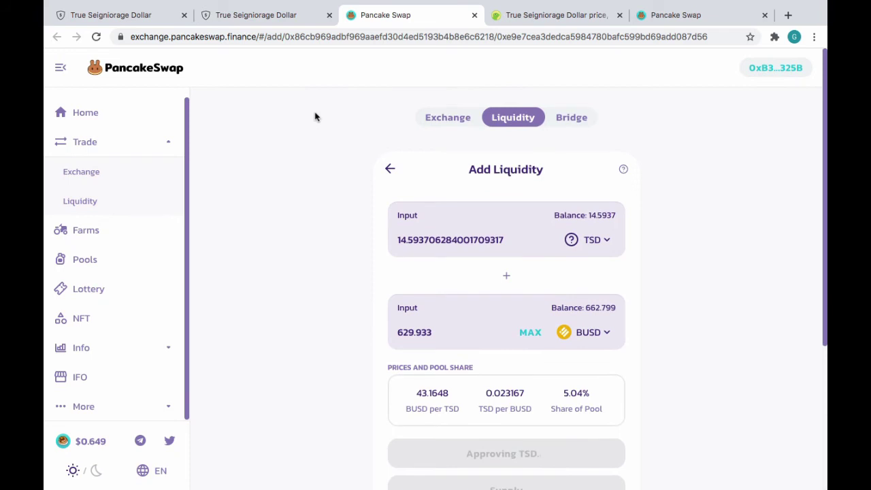
click(277, 13)
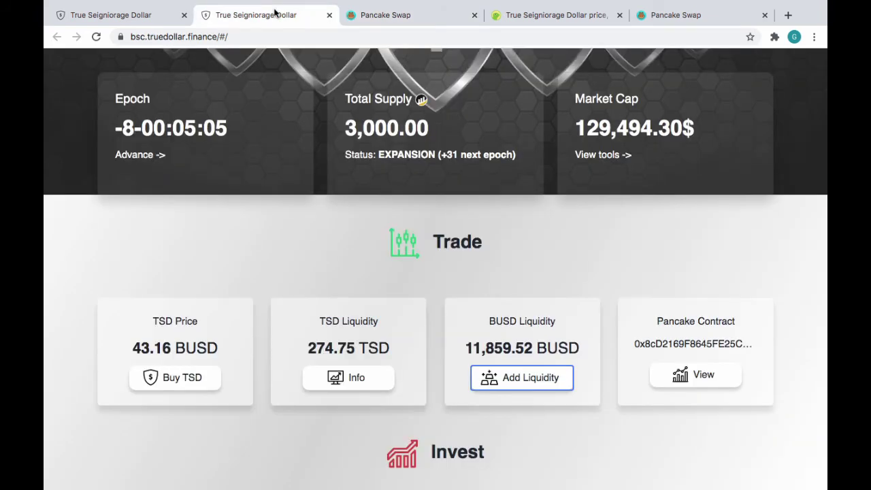
scroll(734, 191, up, 5)
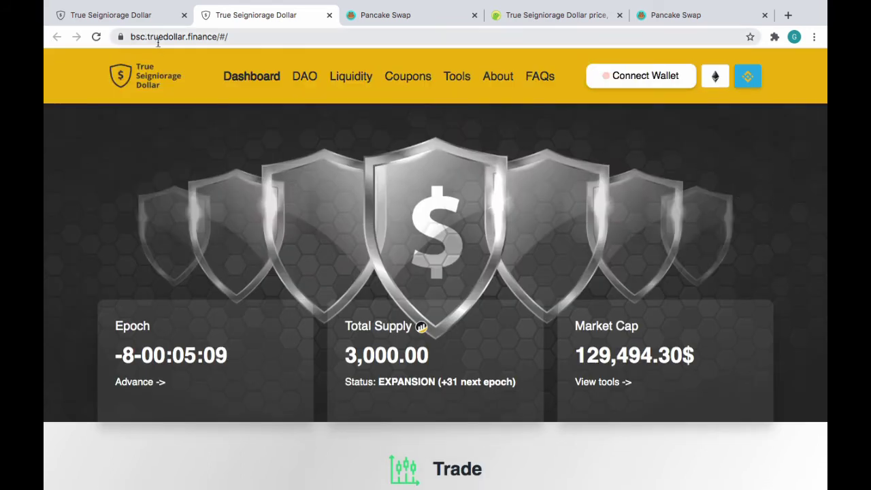
Connect the MetaMask wallet to the True Seigniorage Dollar site and glance over the dashboard.
click(642, 80)
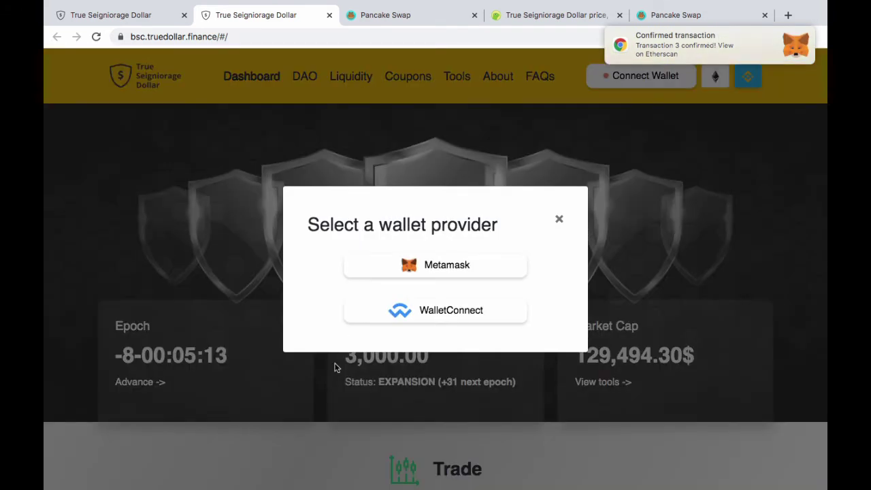
click(447, 267)
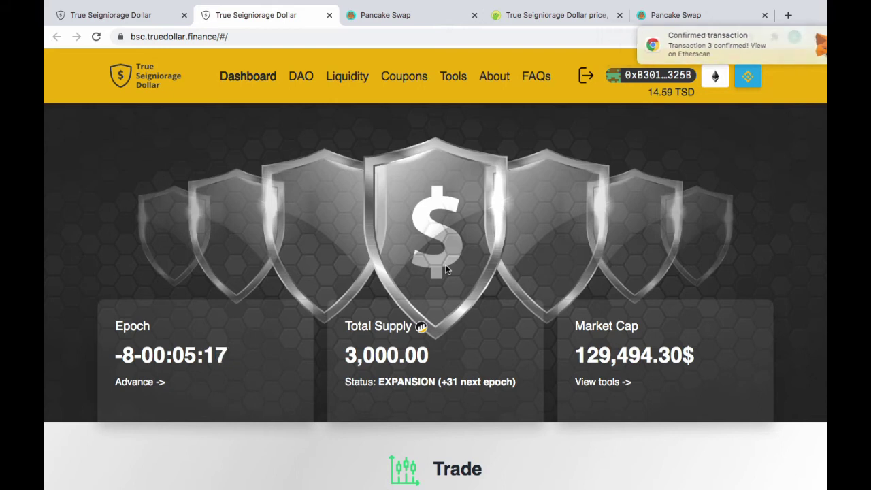
scroll(446, 267, down, 1)
scroll(445, 268, down, 1)
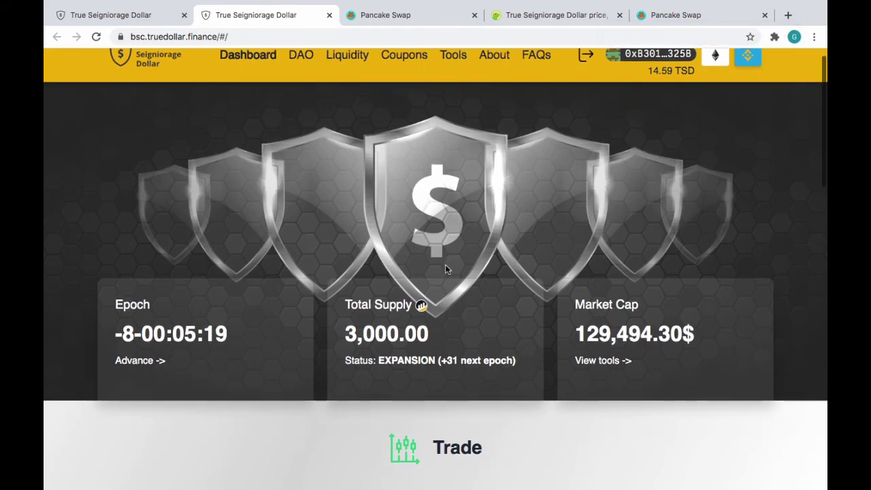
scroll(445, 269, up, 2)
scroll(446, 269, down, 10)
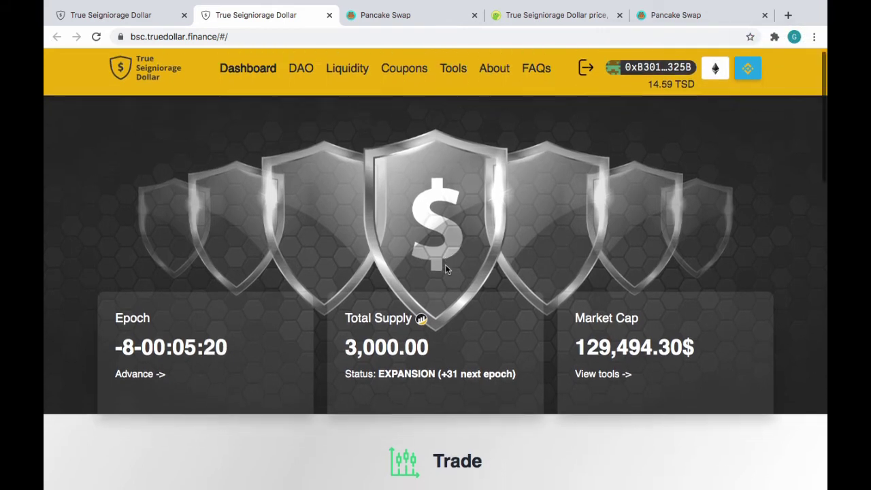
scroll(446, 268, up, 12)
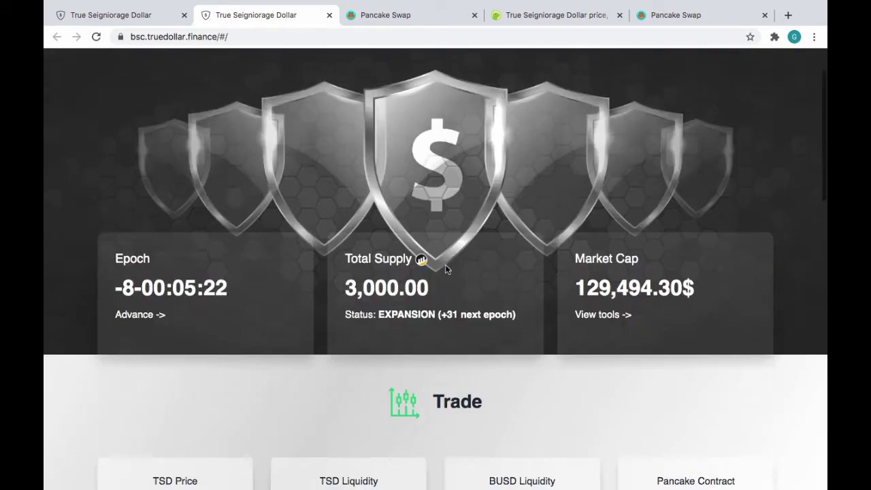
On the DAO page, approve TSD for staging through MetaMask and set the staging deposit amount to the maximum balance.
click(301, 77)
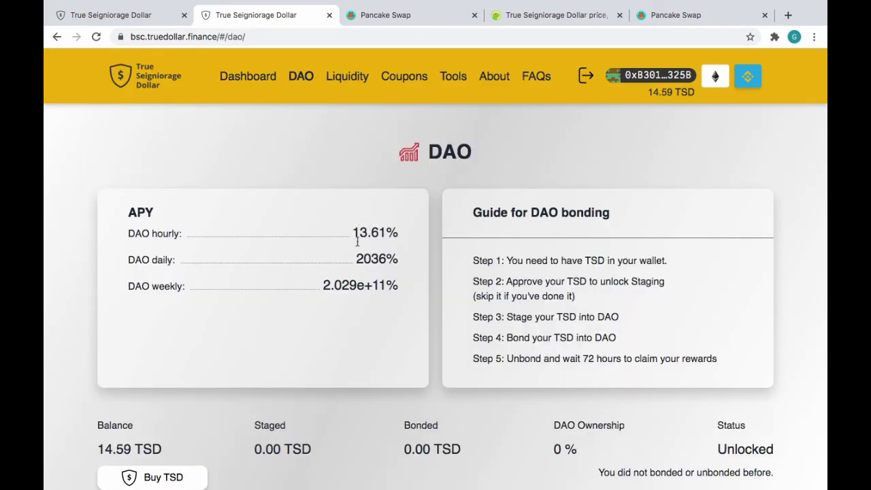
scroll(397, 253, down, 3)
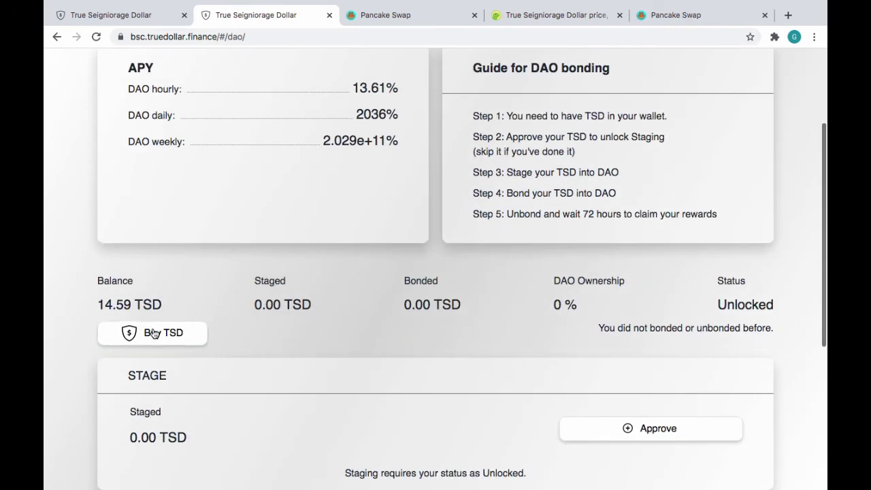
scroll(467, 355, down, 3)
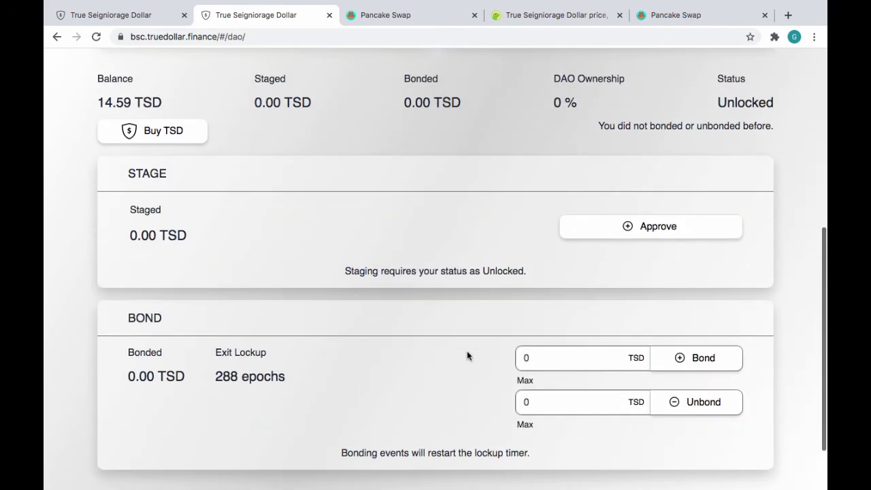
click(657, 228)
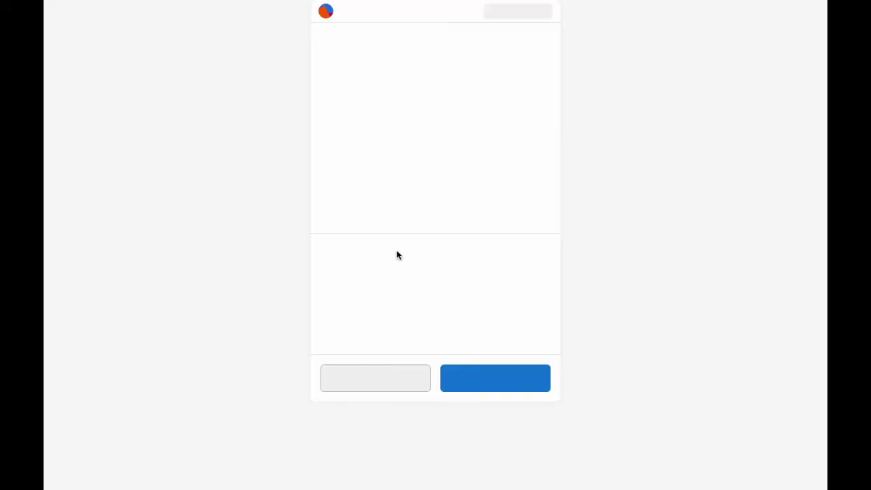
click(511, 375)
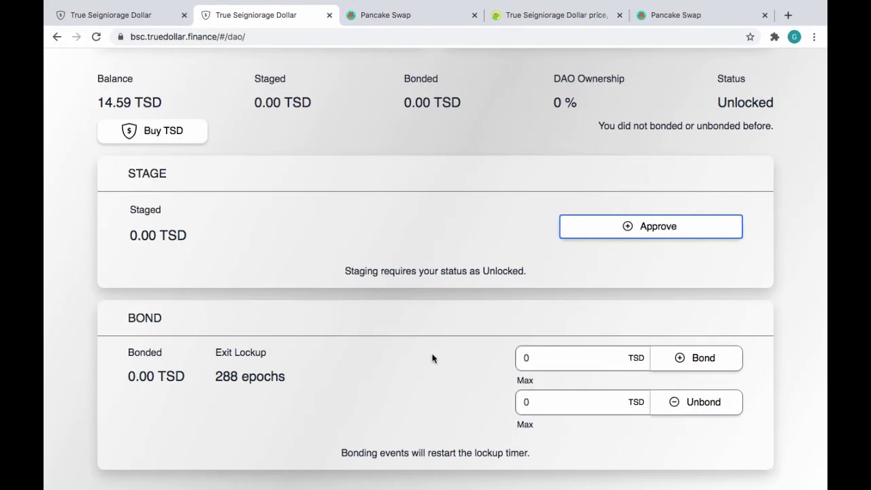
scroll(434, 357, down, 2)
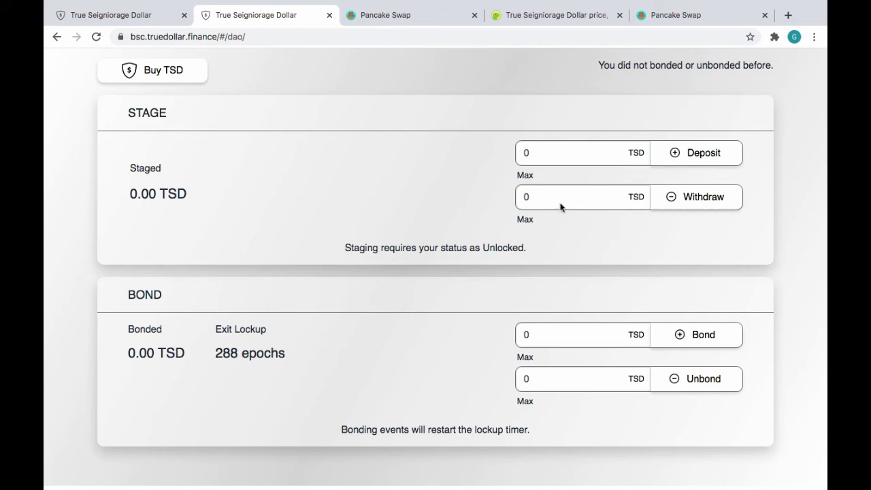
click(523, 176)
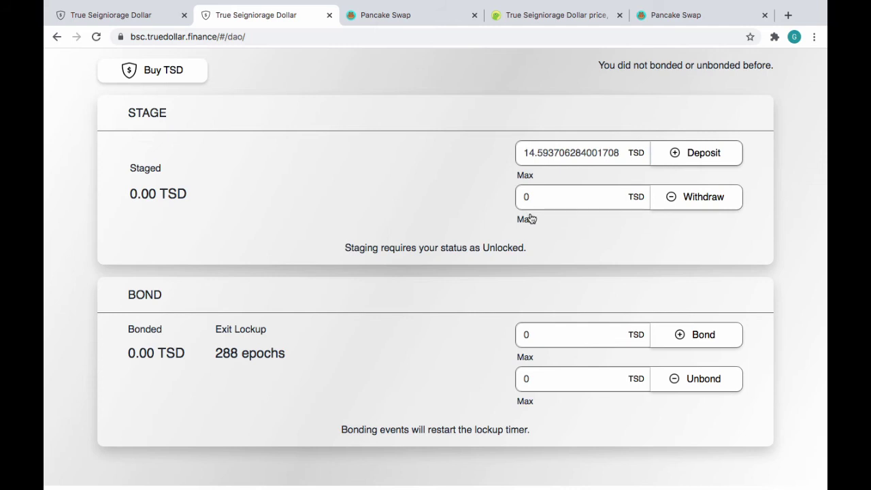
Open the LP Reward Pool page, approve CAKE-LP for staging and confirm the permission in MetaMask.
scroll(381, 137, up, 6)
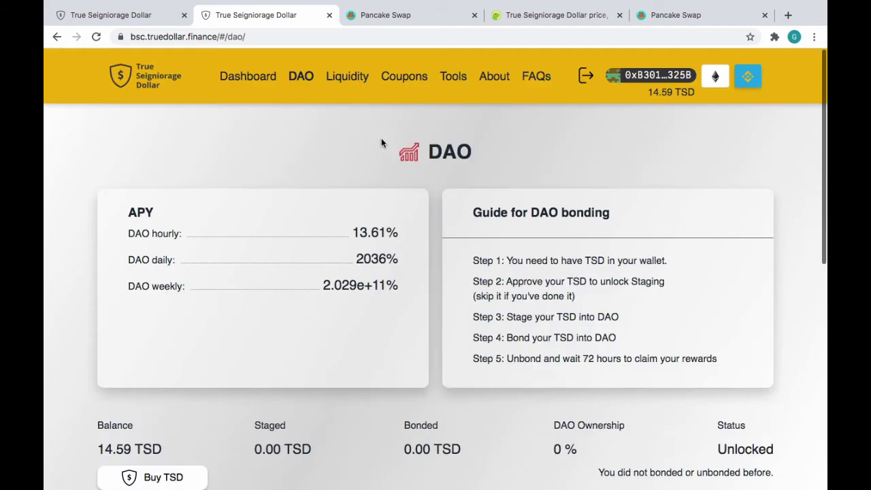
click(349, 77)
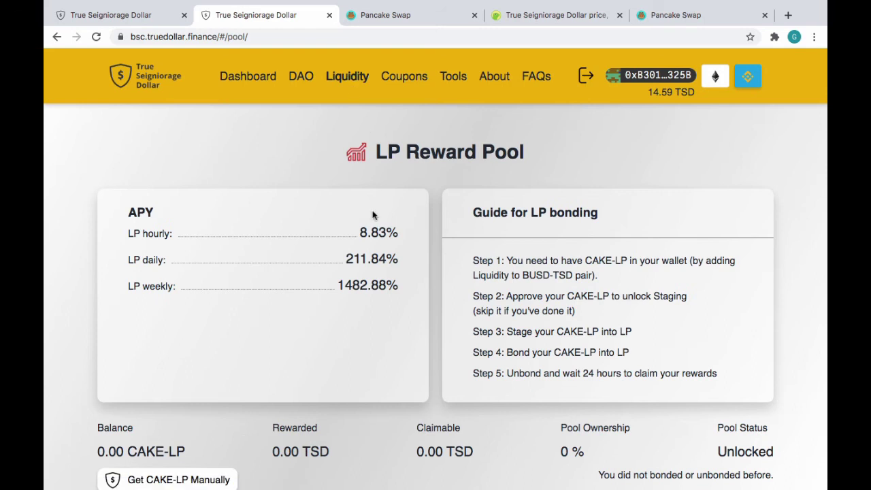
scroll(372, 215, down, 2)
scroll(373, 214, down, 5)
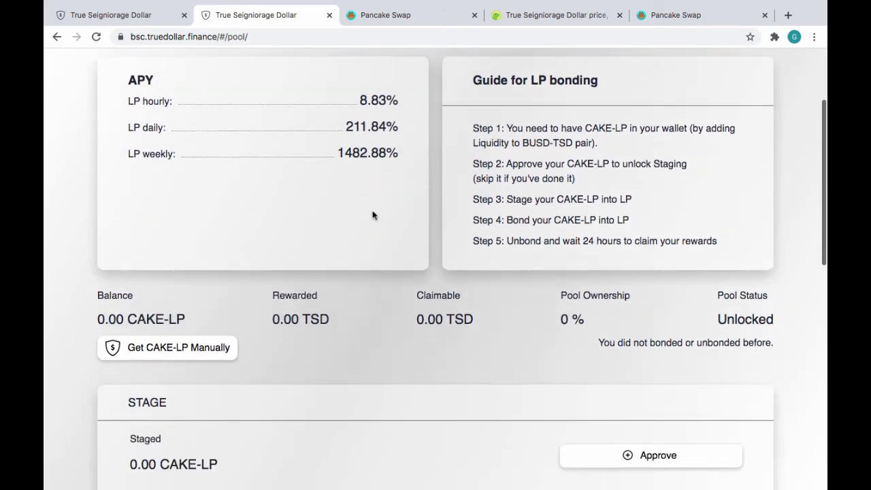
scroll(373, 215, up, 6)
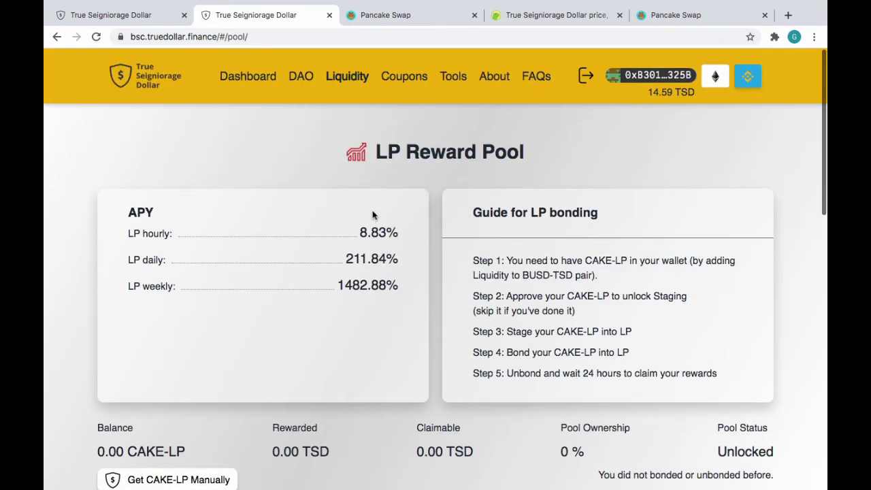
scroll(373, 215, down, 4)
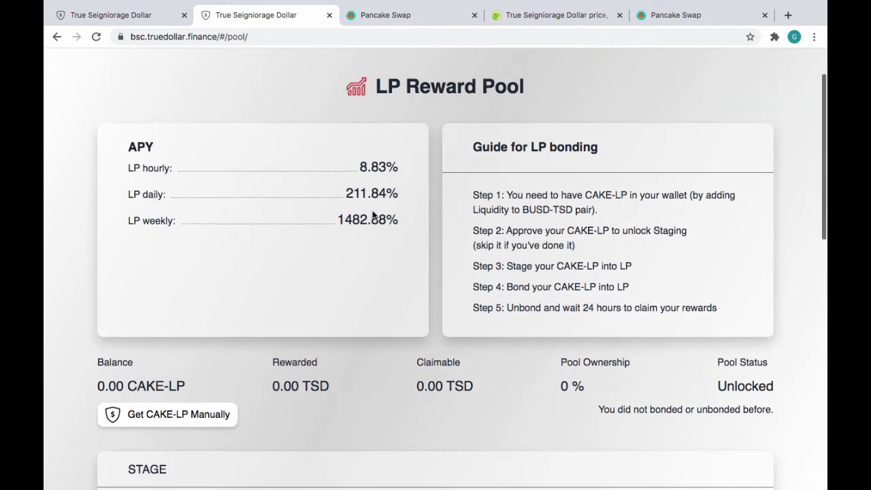
scroll(373, 215, down, 6)
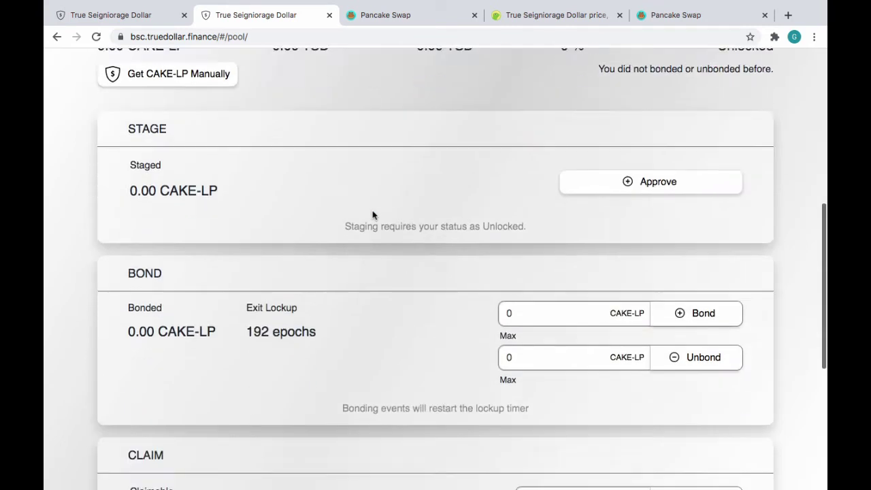
click(669, 156)
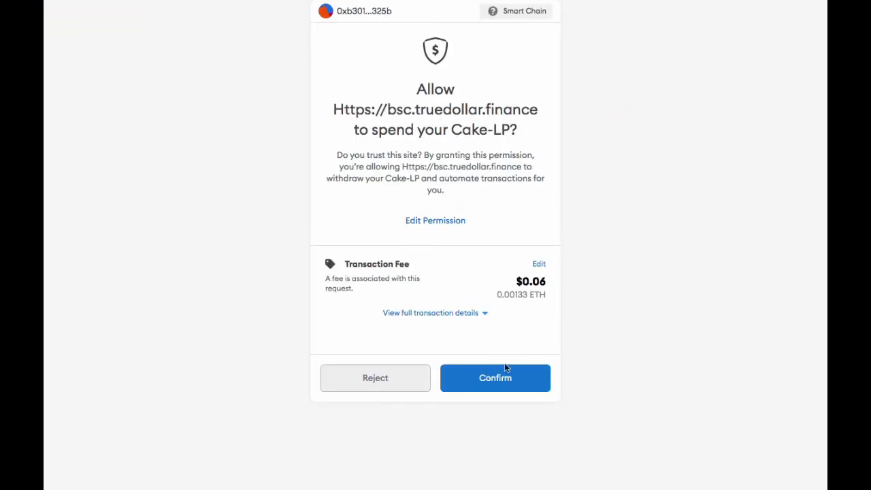
click(502, 385)
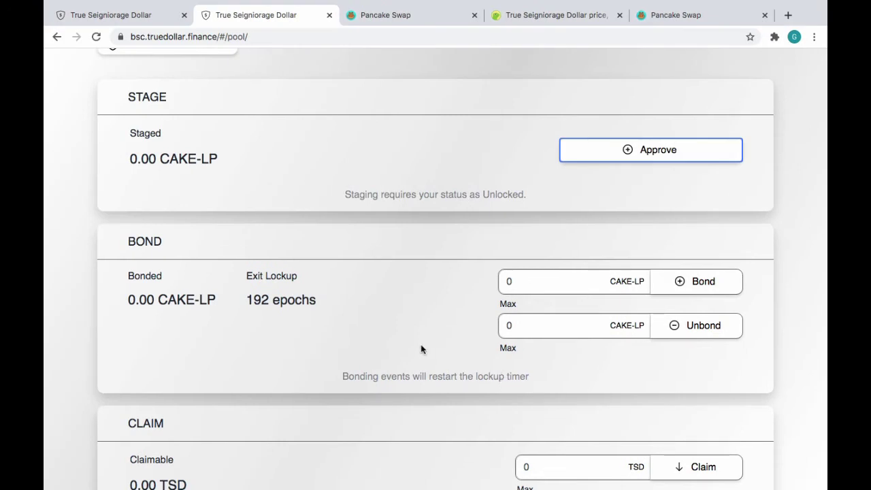
Review the stage, bond and claim sections of the LP Reward Pool page.
scroll(338, 337, down, 3)
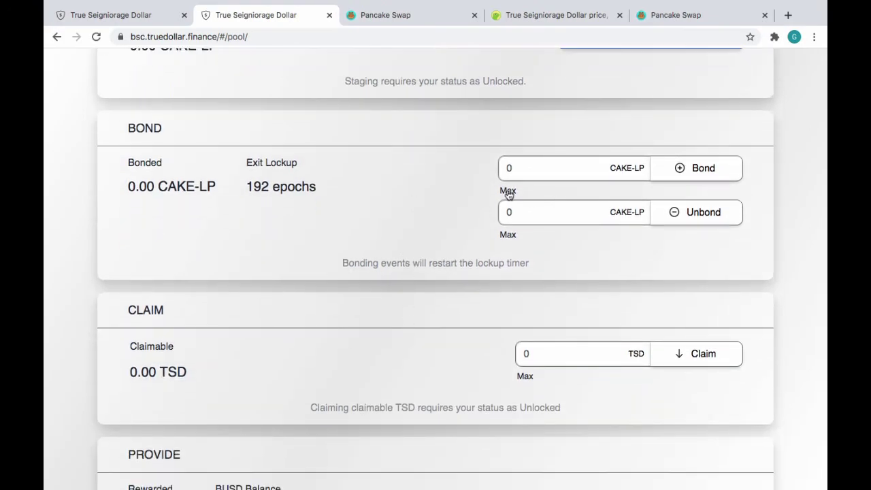
scroll(392, 184, up, 2)
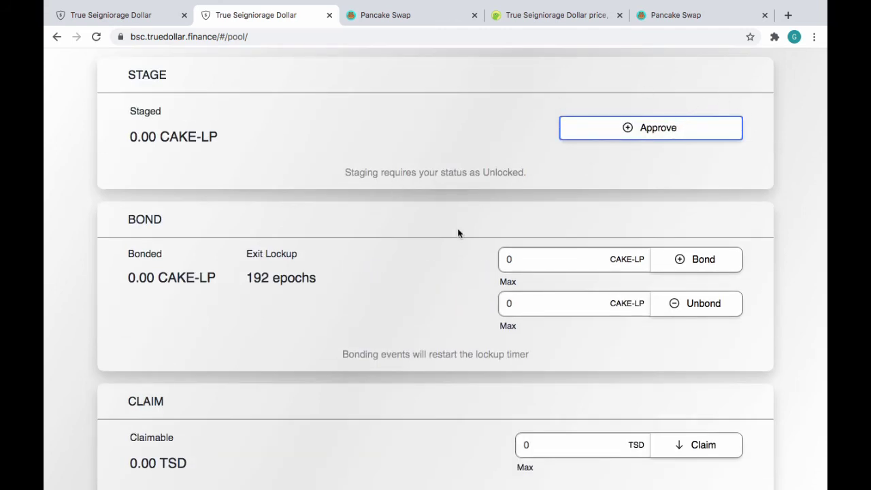
scroll(457, 234, up, 7)
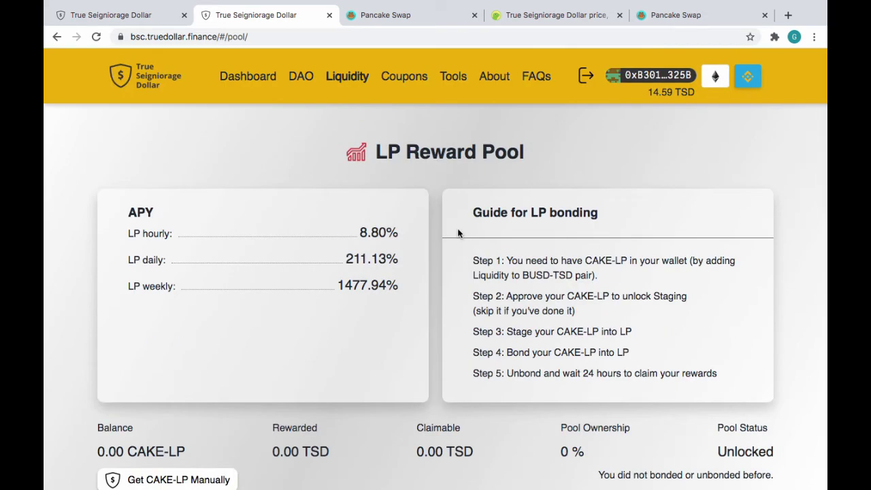
scroll(458, 233, down, 4)
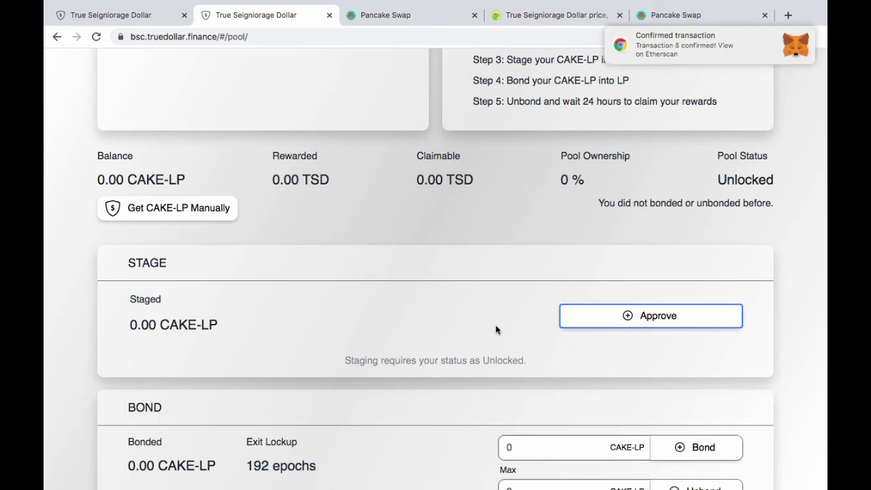
scroll(495, 329, down, 2)
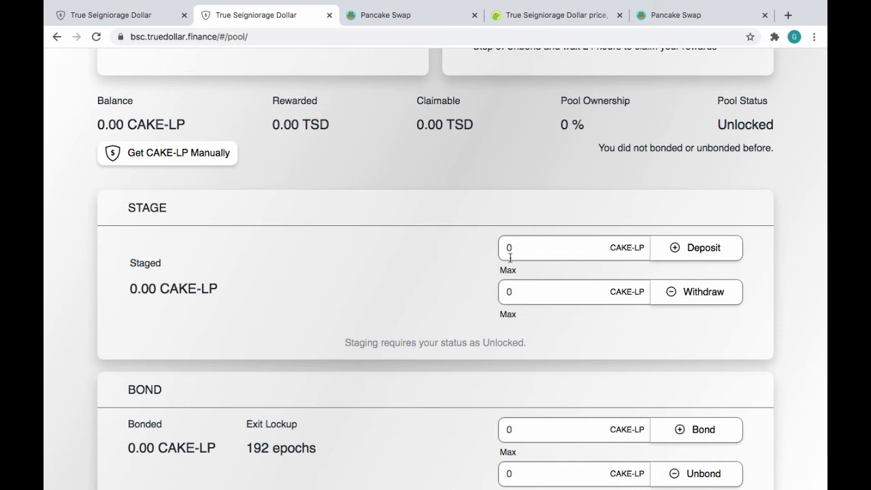
double_click(610, 248)
click(610, 248)
Open the MetaMask wallet and check its Cake-LP, TSD and BUSD assets.
click(774, 36)
click(663, 159)
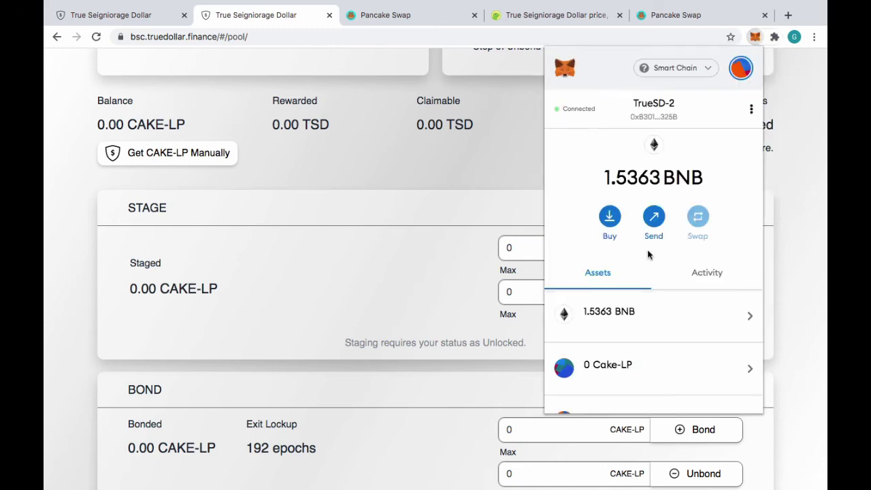
scroll(648, 254, down, 3)
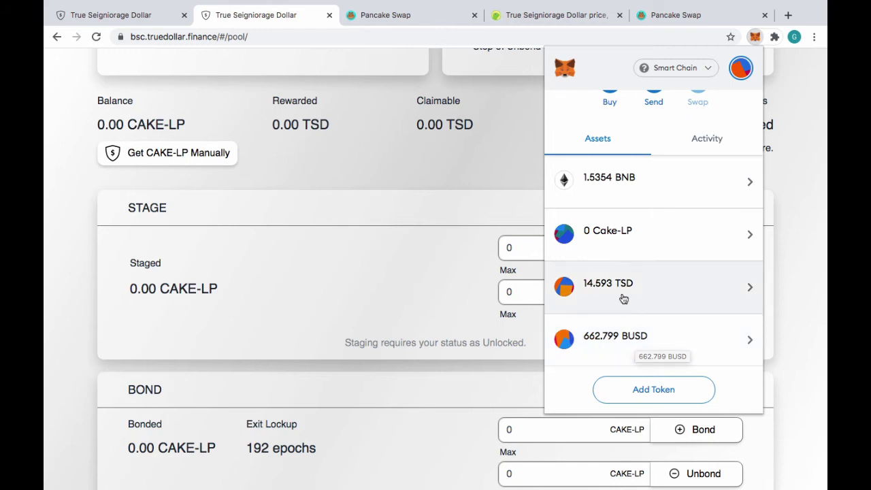
Try to supply 14.5937 TSD and 638.216 BUSD on the PancakeSwap add-liquidity page, rejecting the MetaMask requests and closing the supply confirmation.
click(428, 16)
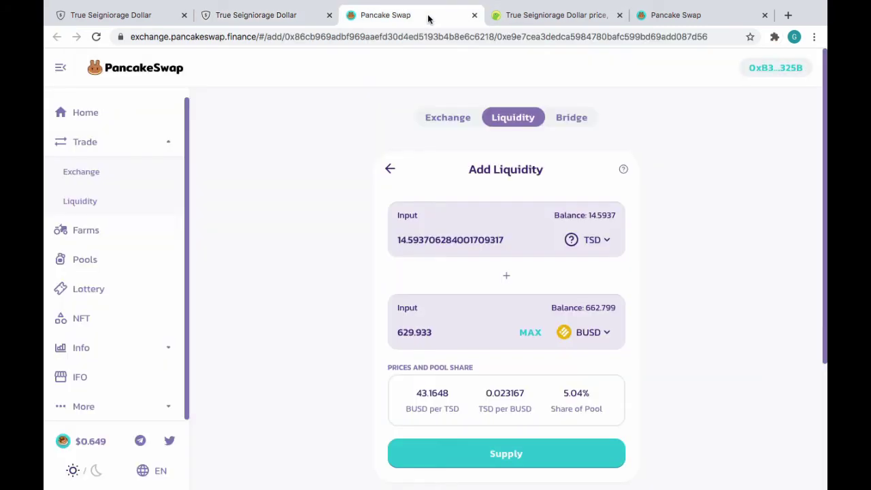
scroll(274, 356, down, 4)
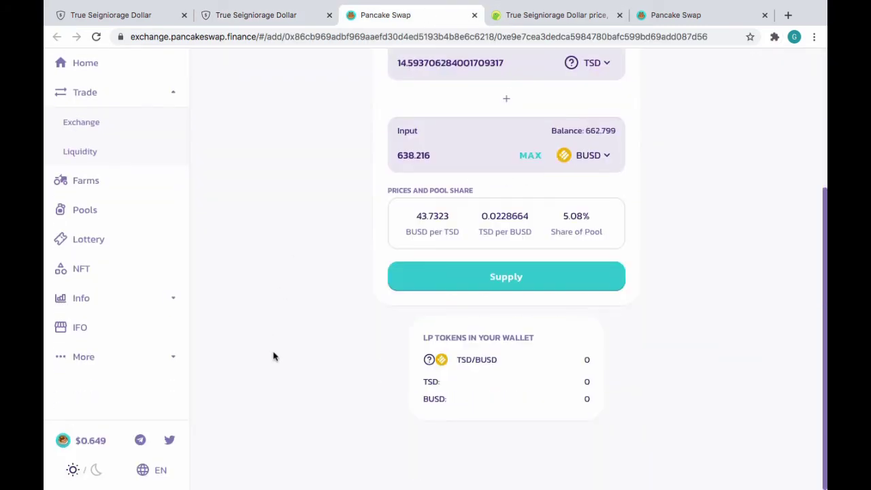
click(529, 276)
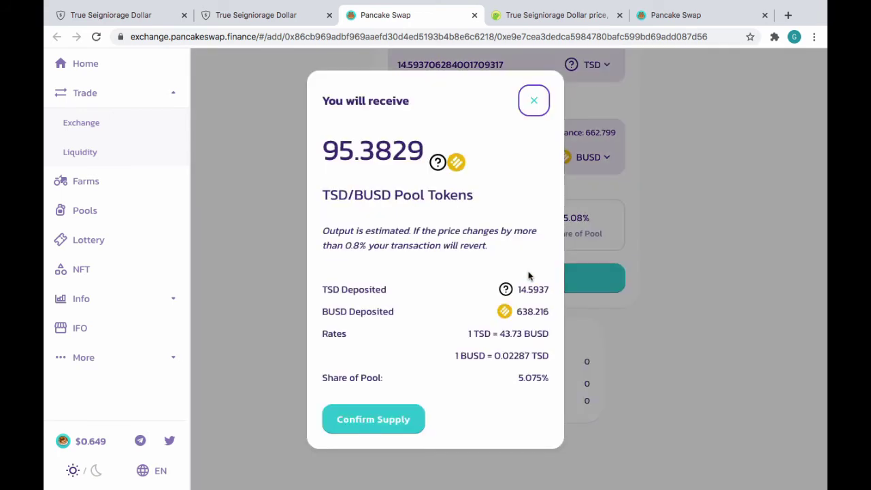
click(380, 419)
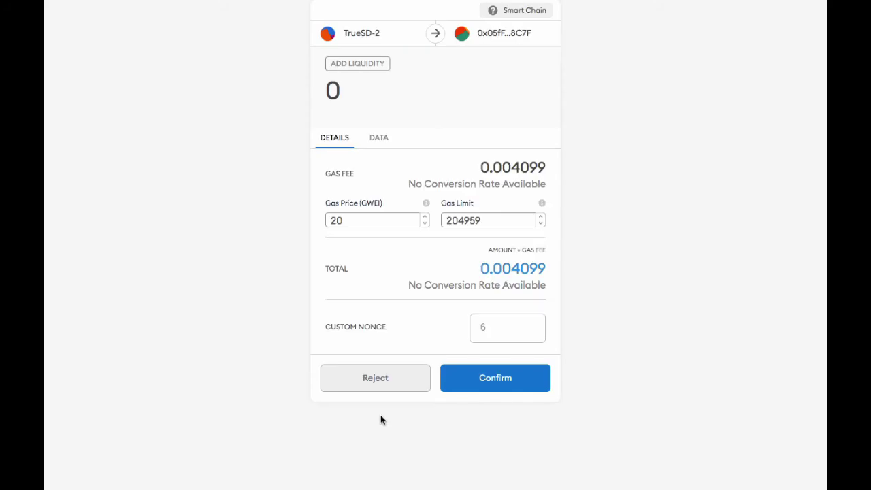
click(365, 377)
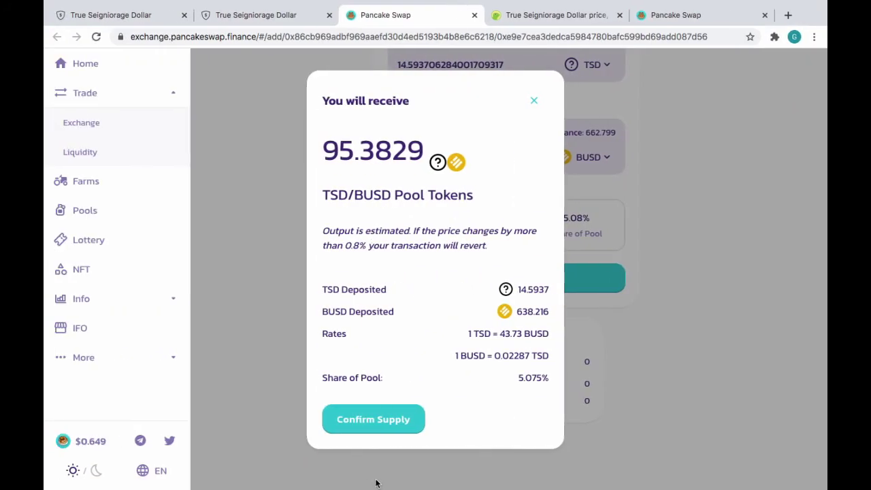
click(374, 421)
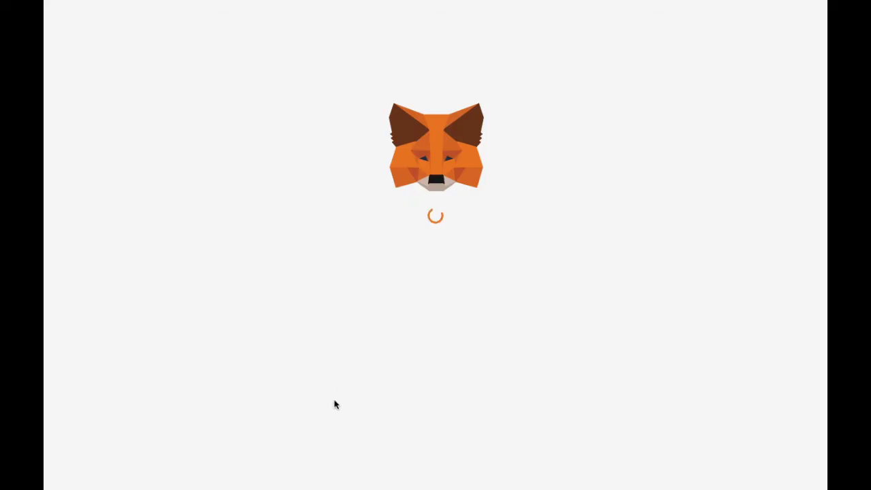
click(363, 374)
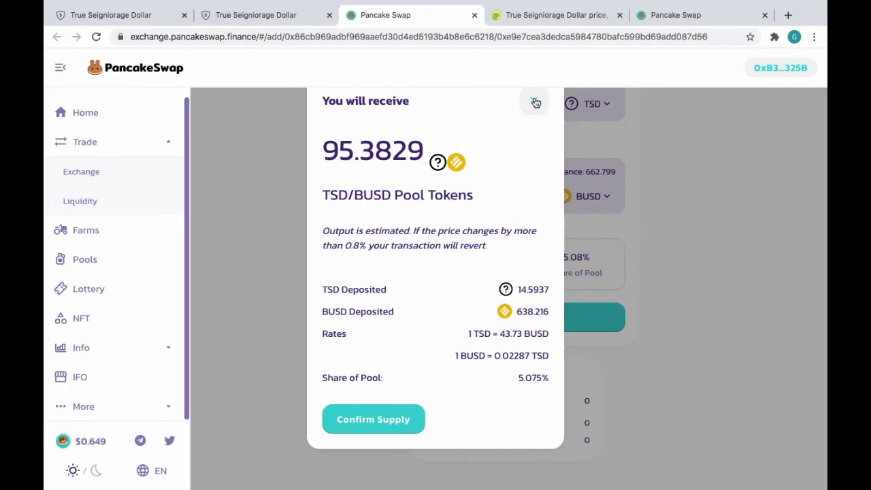
click(534, 100)
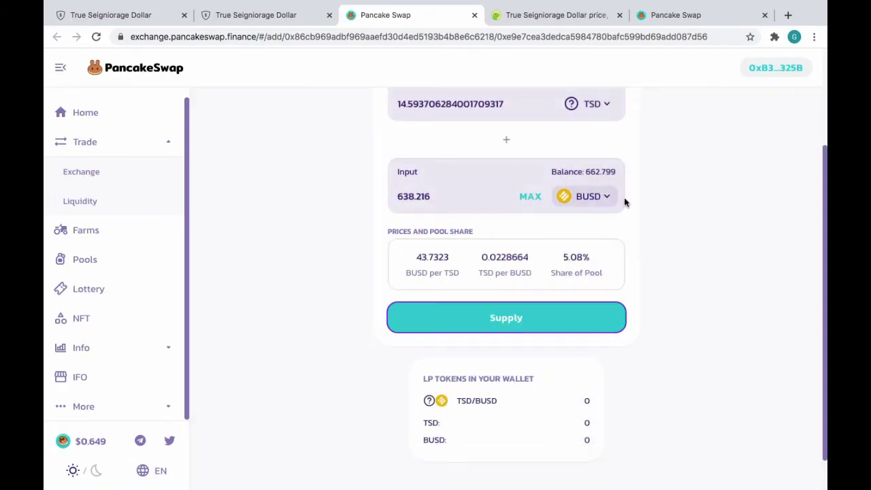
Supply 8 TSD with the matching BUSD amount to the liquidity pool, confirm the transaction in MetaMask and dismiss the submission notice.
scroll(612, 190, up, 4)
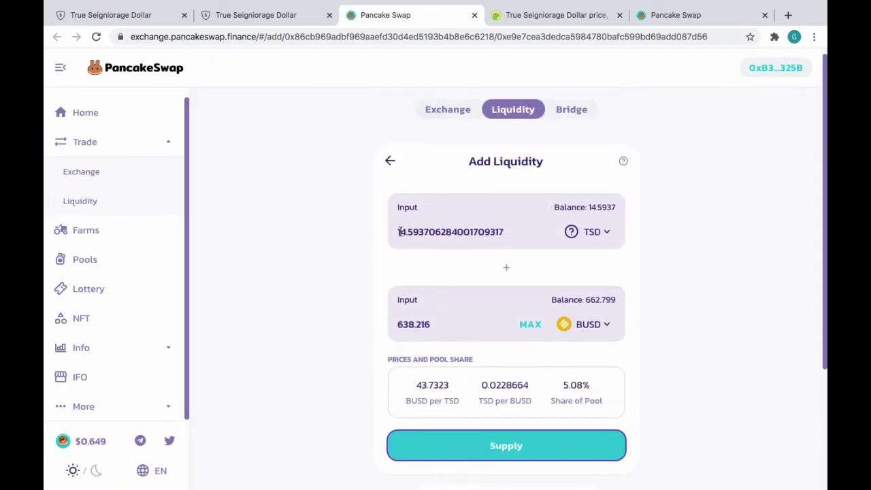
drag(398, 231, 551, 265)
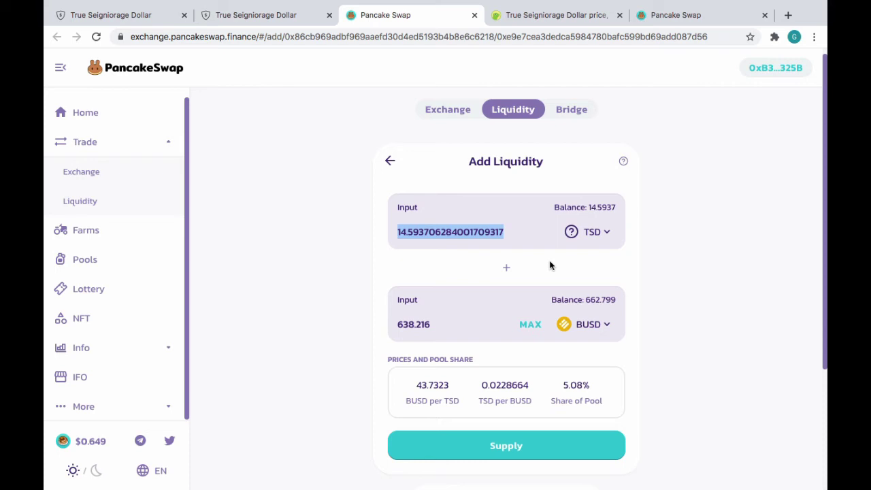
text(8)
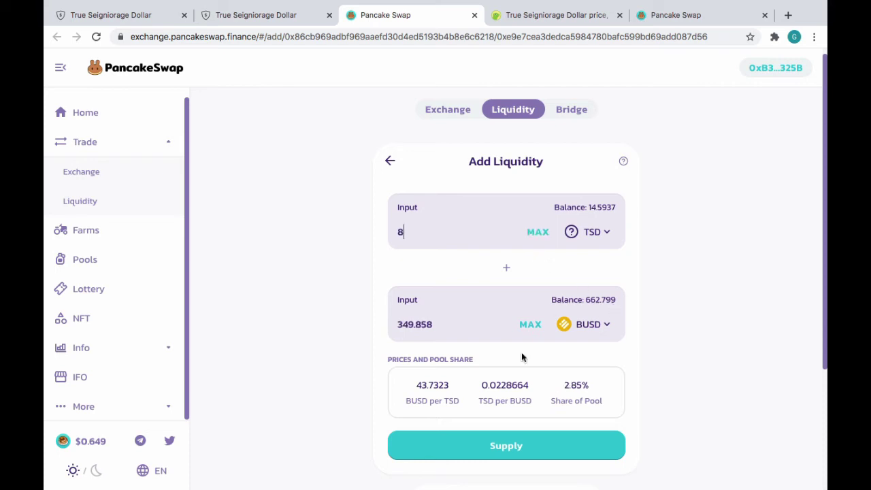
click(510, 443)
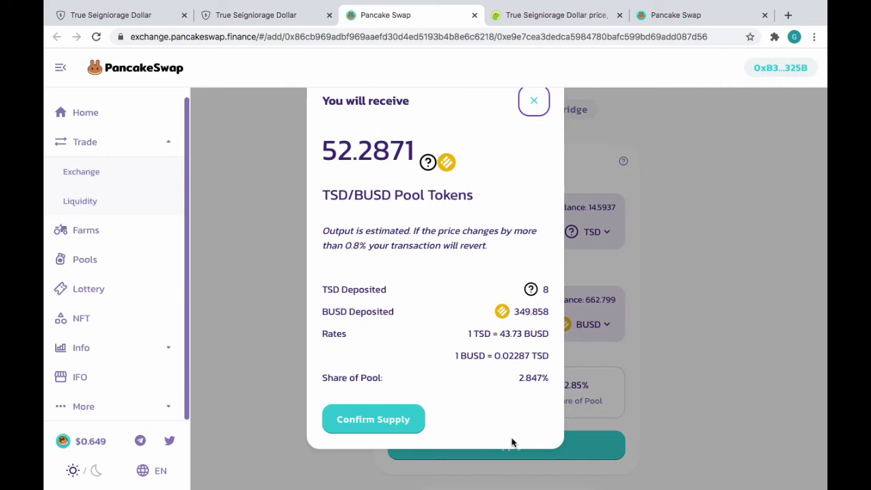
click(367, 420)
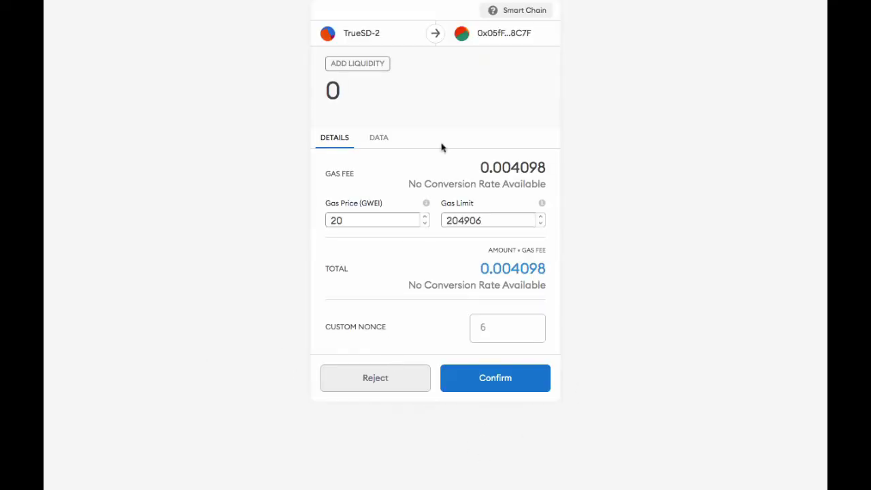
click(496, 385)
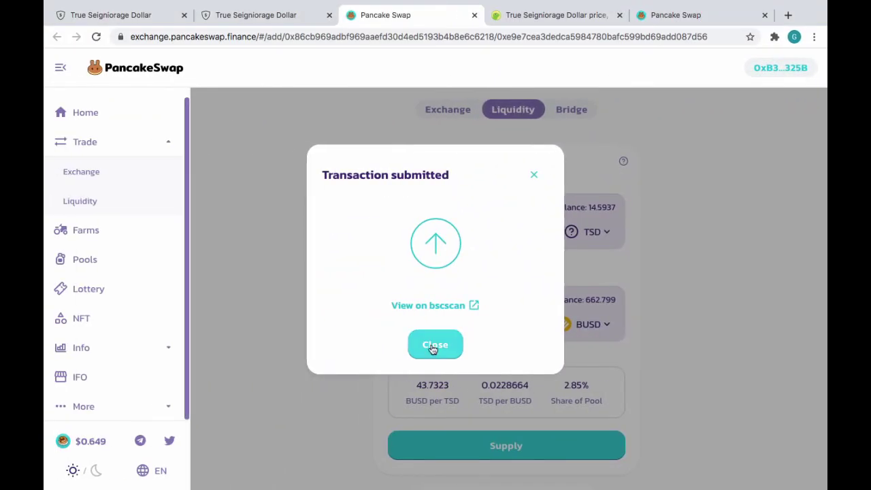
click(431, 346)
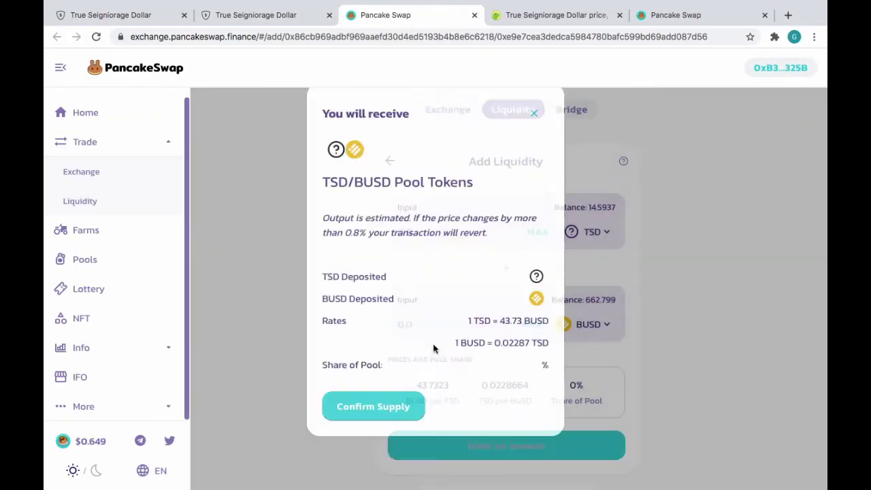
Switch to the LP Reward Pool page and try to fill in the maximum CAKE-LP amount for the stage deposit.
click(267, 15)
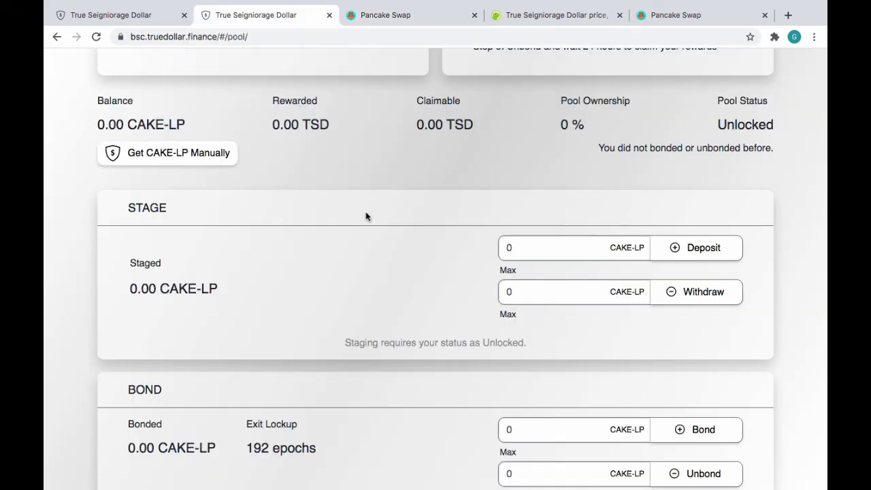
scroll(366, 217, down, 2)
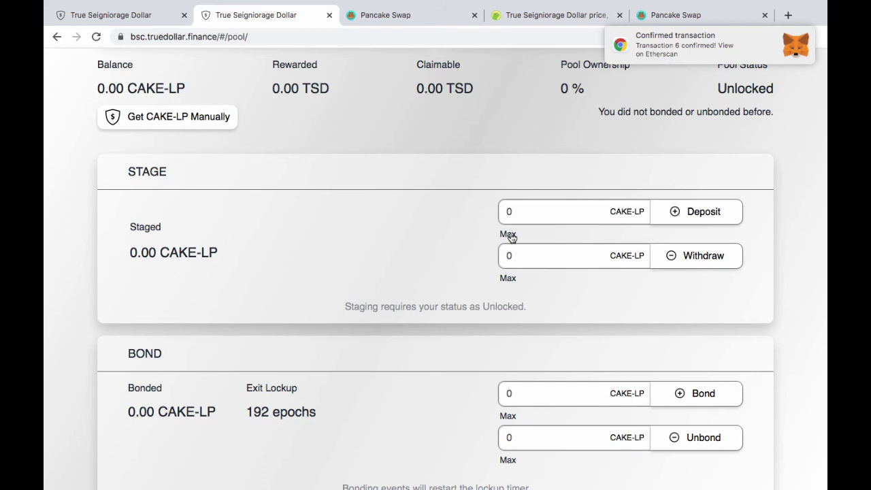
click(541, 217)
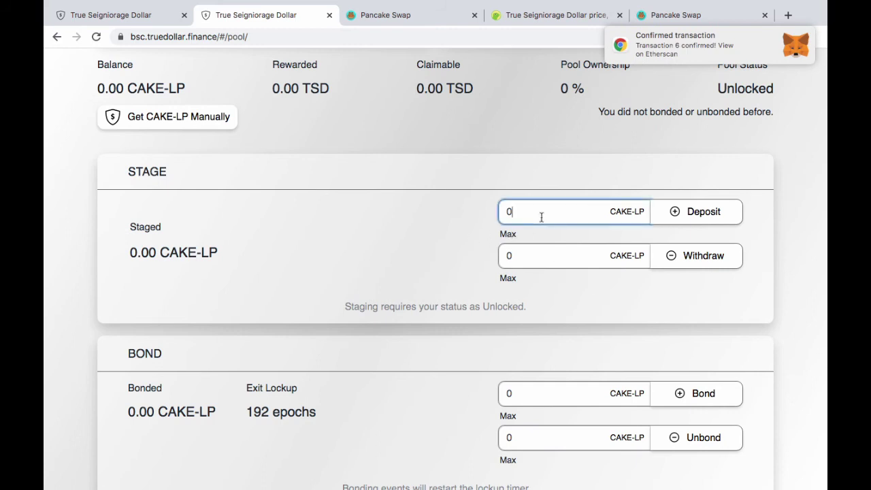
click(509, 235)
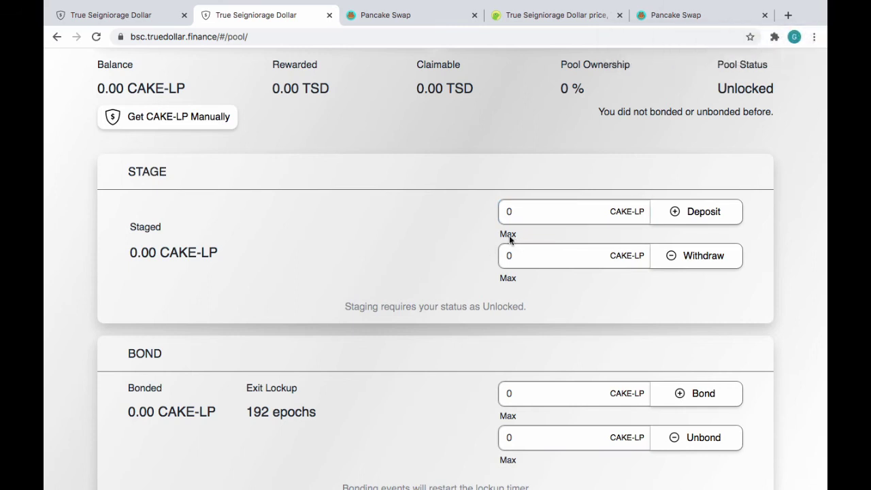
Reload the LP Reward Pool page and reconnect the wallet with Metamask as the provider.
click(96, 36)
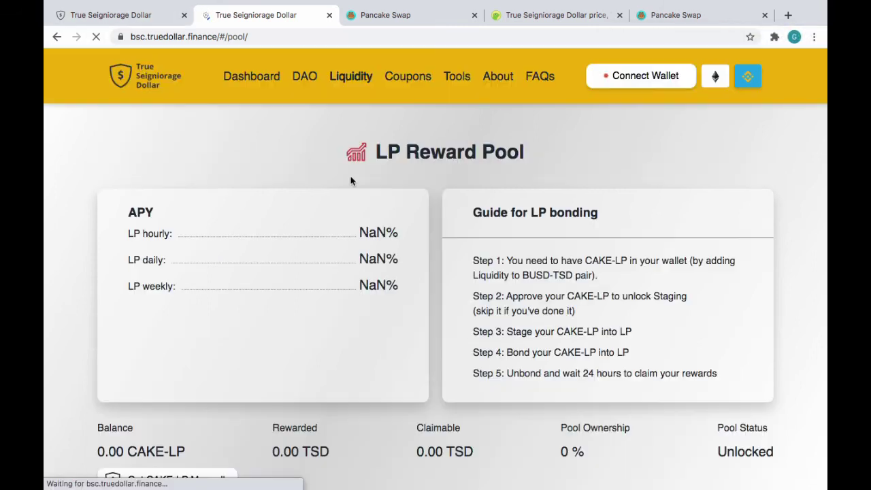
click(651, 85)
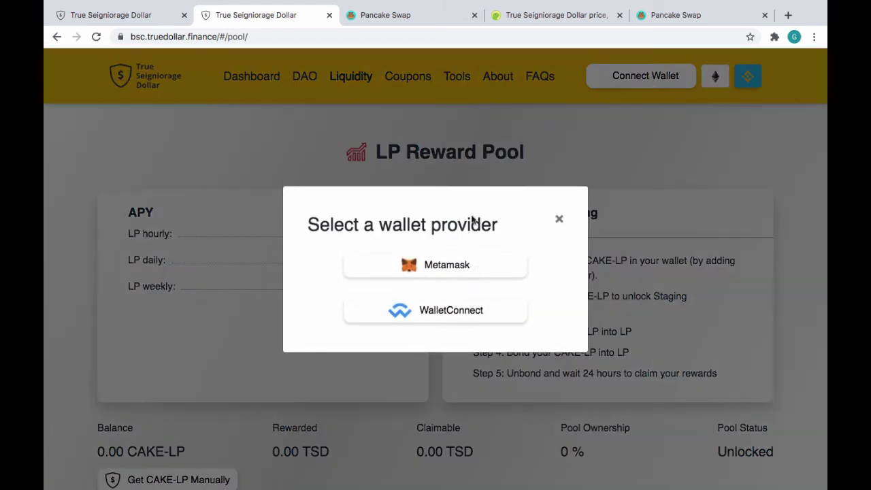
click(447, 260)
Stage the maximum available CAKE-LP in the LP Reward Pool and confirm the deposit in MetaMask.
scroll(446, 256, down, 3)
scroll(446, 259, down, 3)
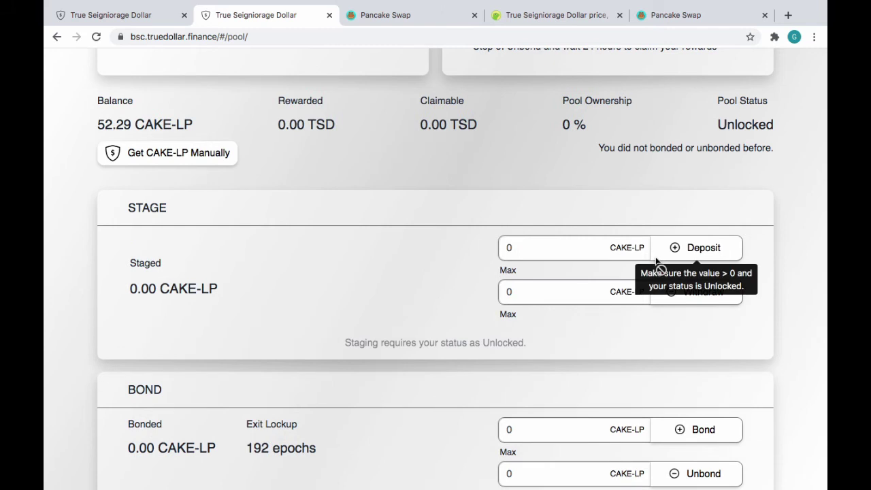
click(508, 275)
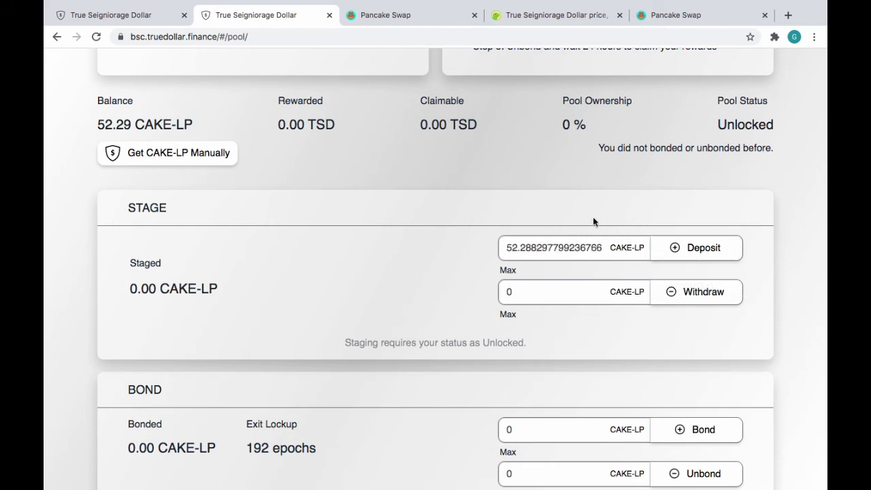
click(705, 249)
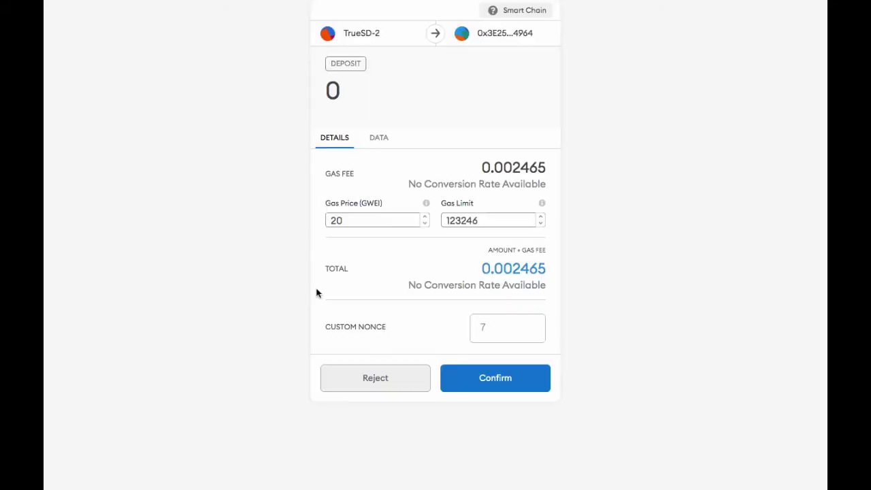
click(497, 378)
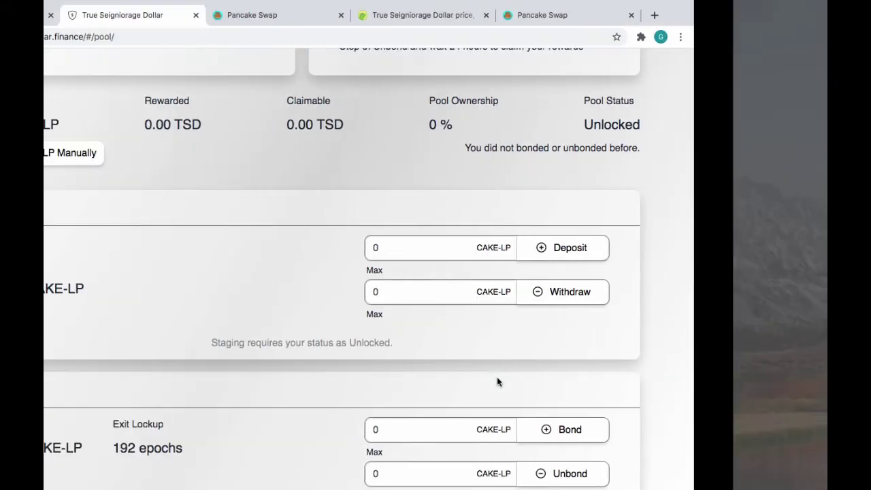
Bond the maximum staged CAKE-LP in the LP Reward Pool and confirm the bond transaction in MetaMask.
scroll(375, 362, down, 5)
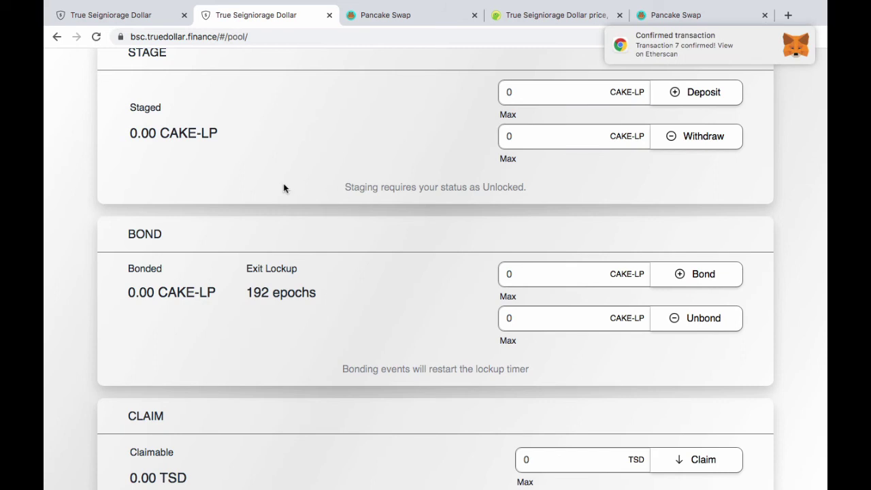
scroll(285, 188, down, 1)
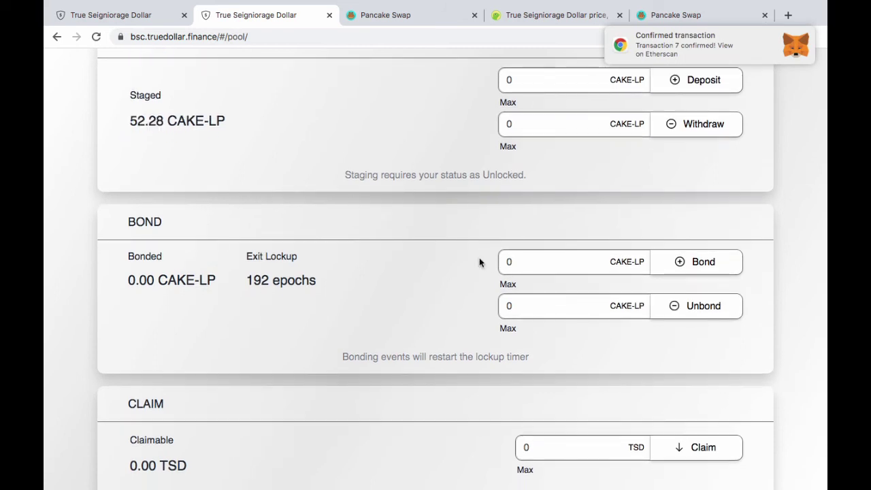
click(506, 287)
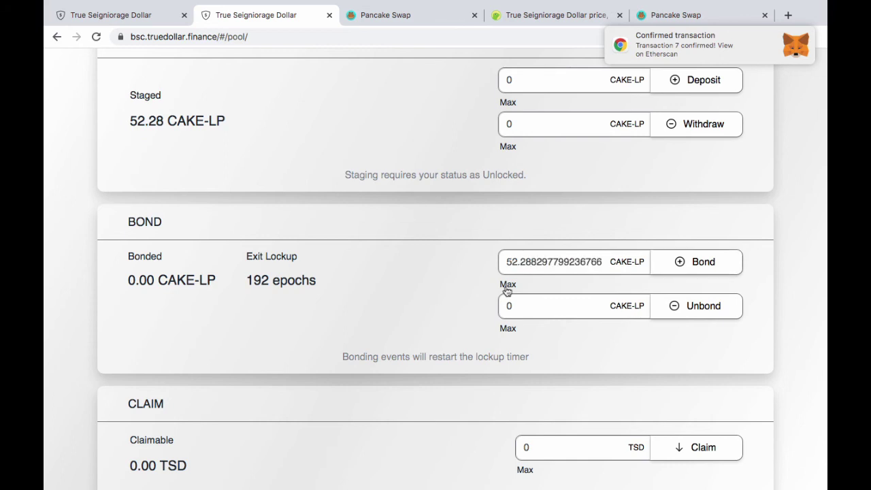
click(705, 263)
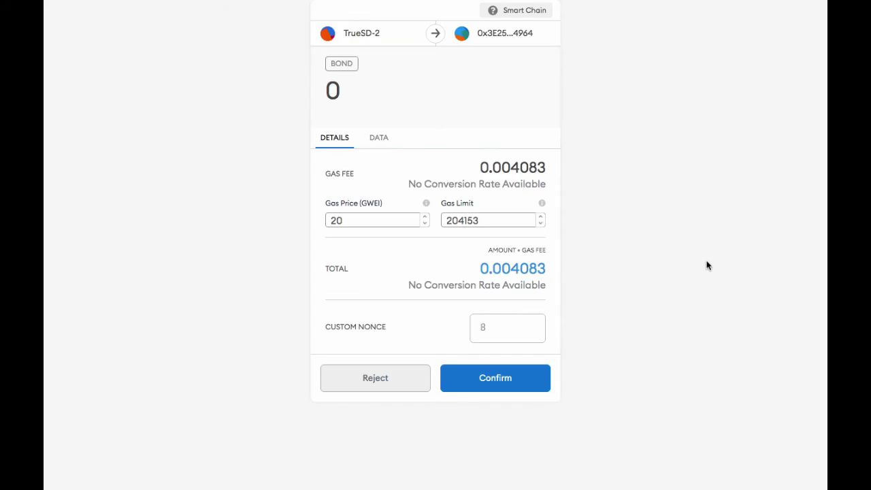
click(515, 377)
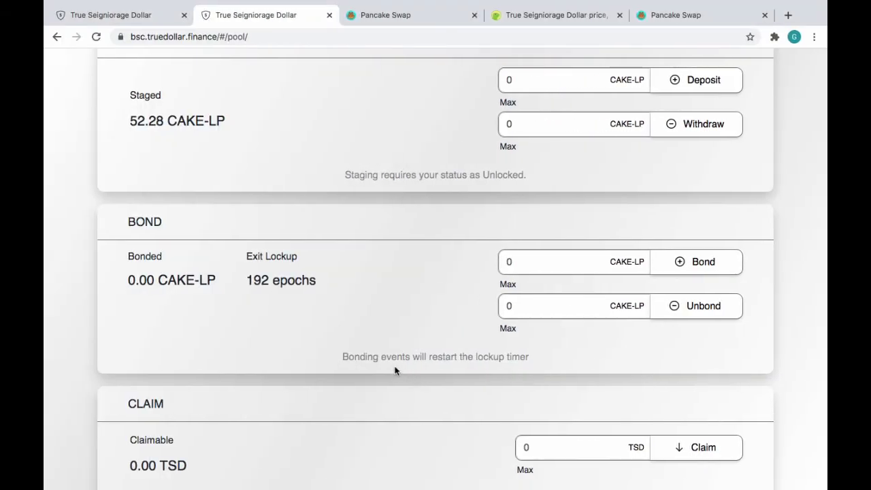
Review the LP Reward Pool's claim and provide sections, and compare its APY rates with those on the DAO page.
scroll(395, 370, down, 3)
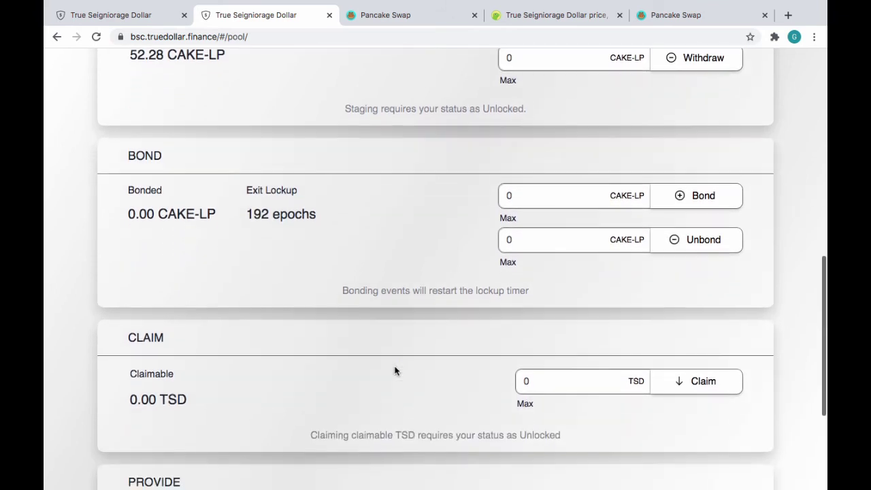
scroll(394, 370, down, 4)
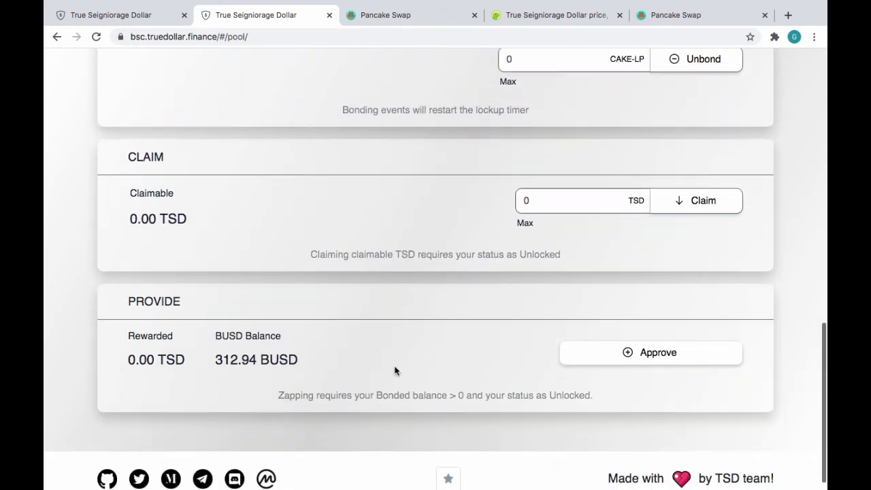
scroll(395, 370, up, 2)
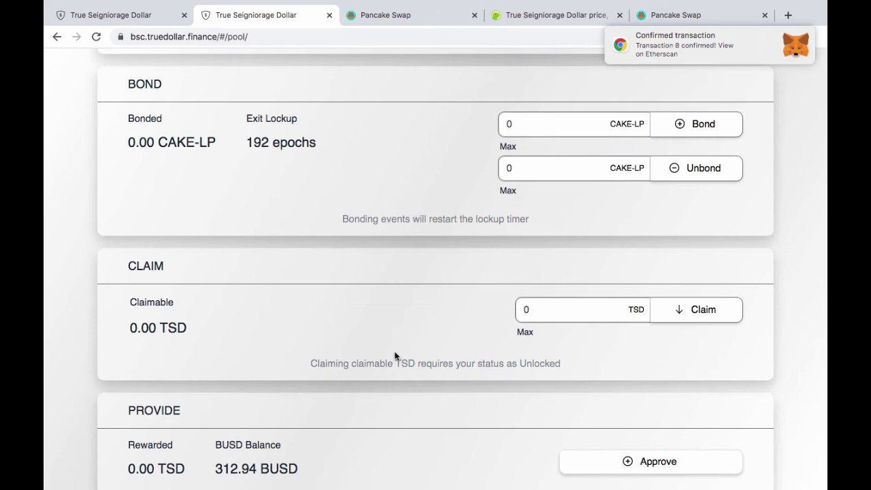
scroll(343, 307, down, 3)
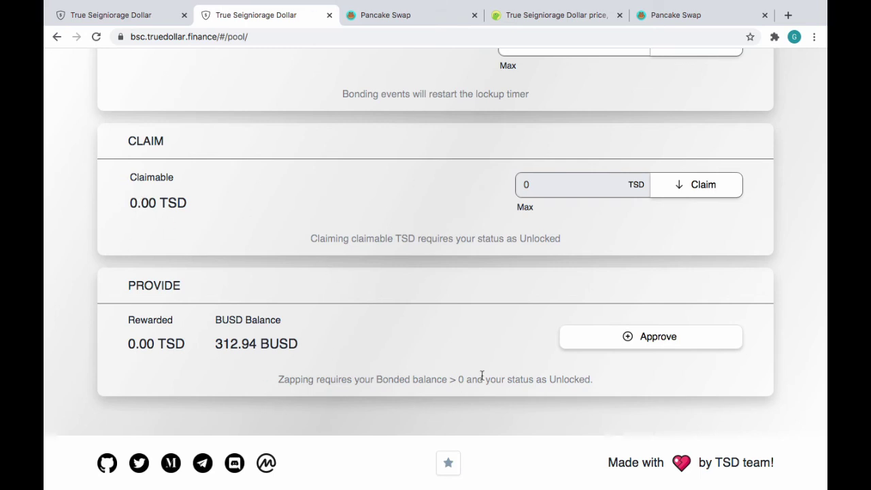
scroll(438, 272, up, 15)
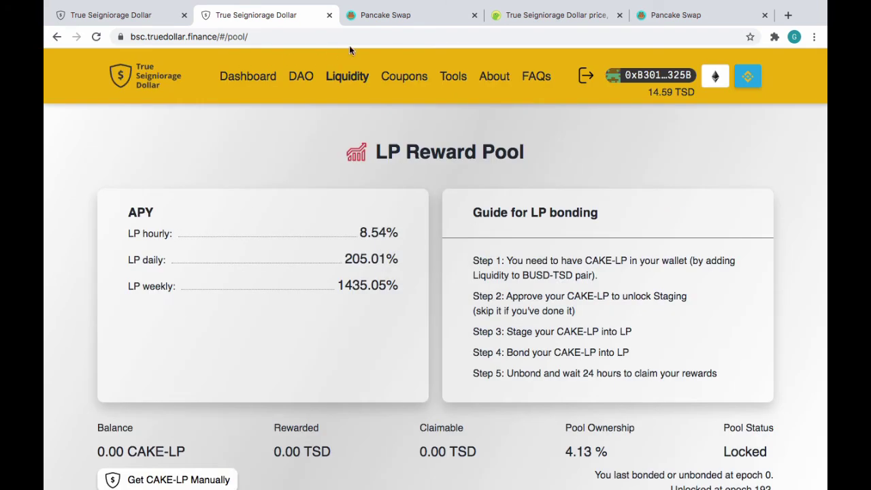
click(298, 80)
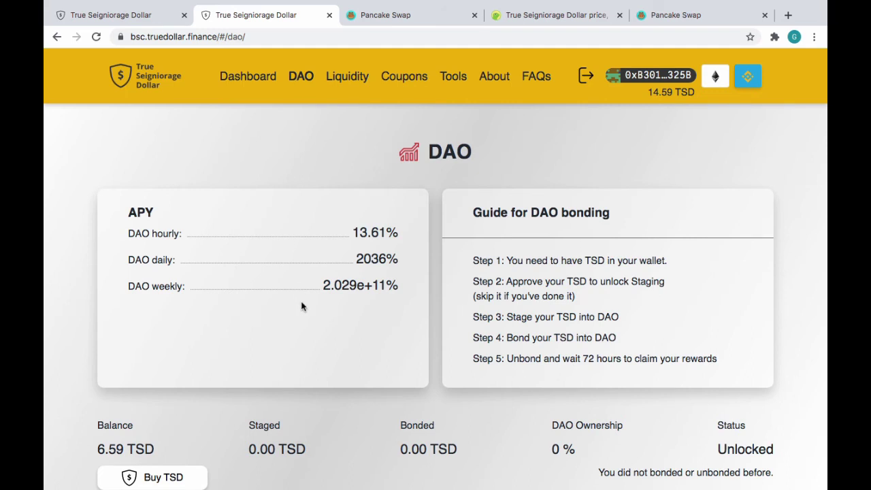
click(340, 71)
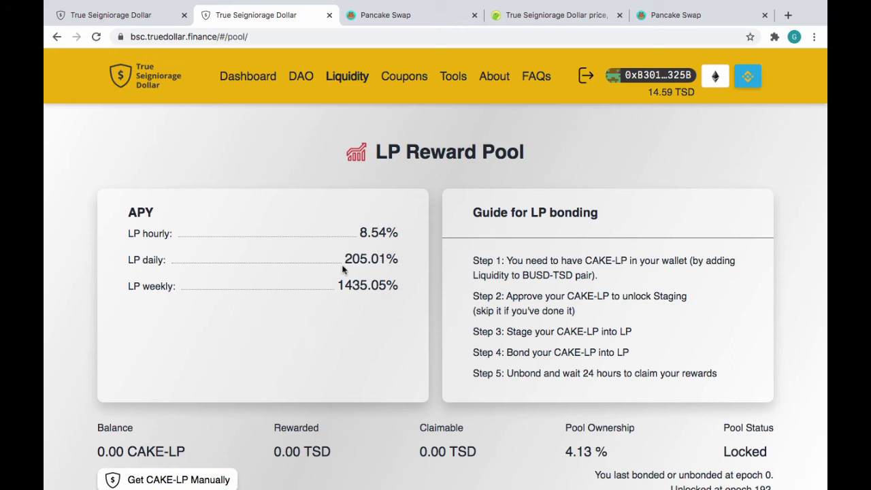
click(300, 80)
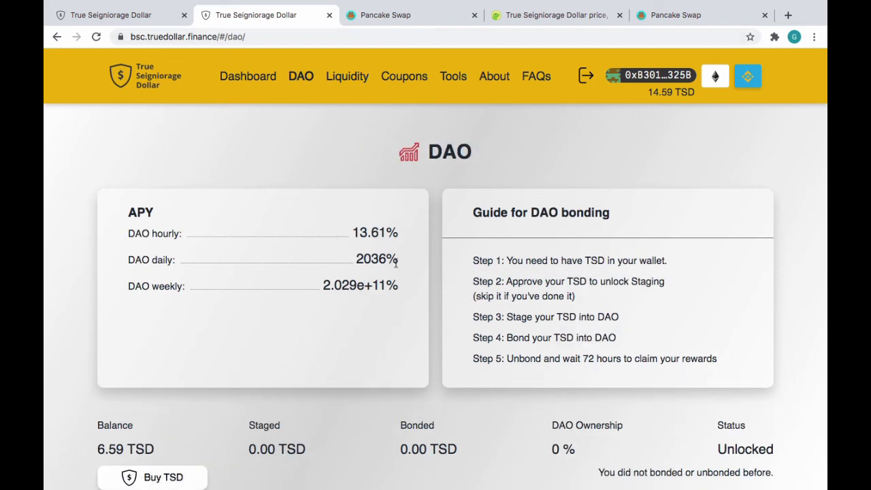
Close both PancakeSwap pages, dismissing the open token selection, and return to the True Seigniorage Dollar DAO page.
click(710, 19)
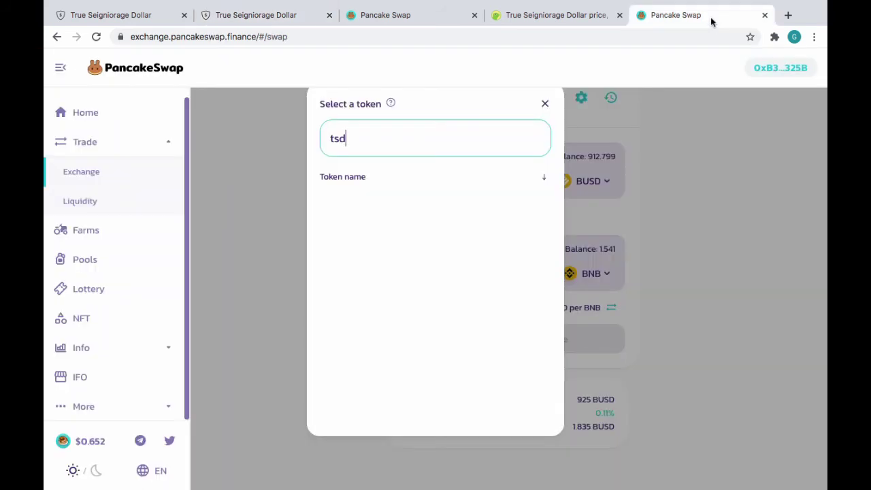
click(544, 103)
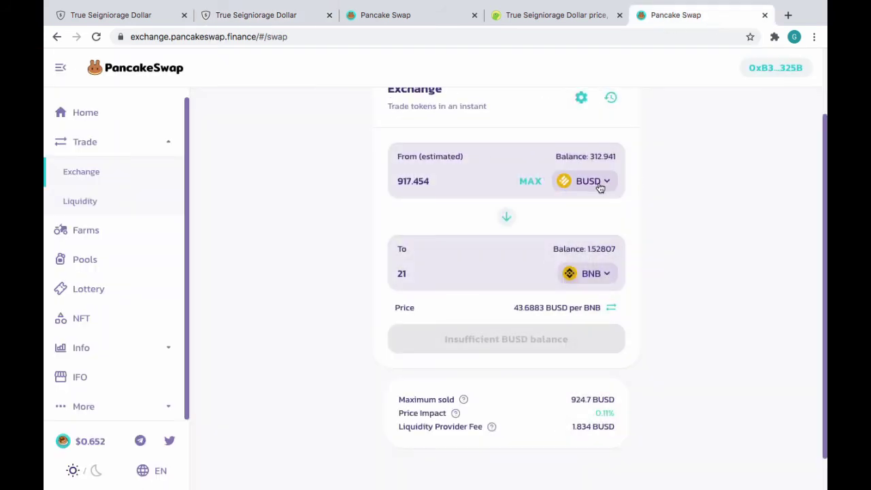
click(765, 15)
click(398, 10)
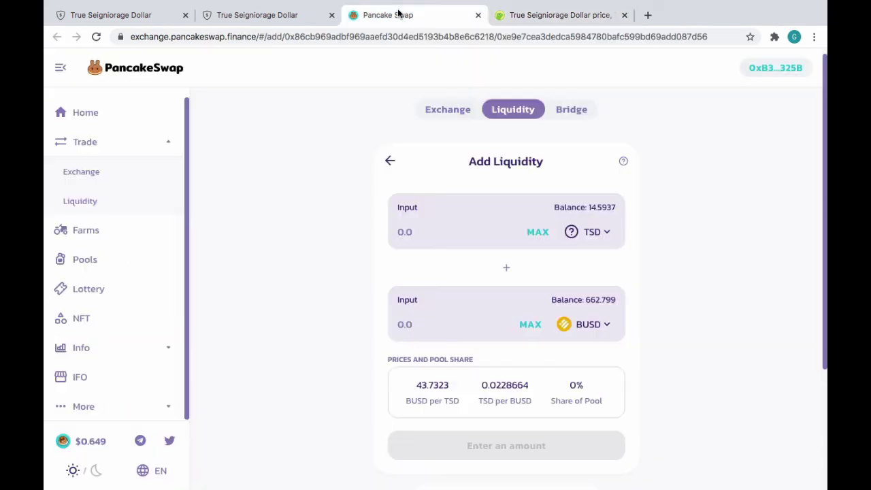
scroll(613, 285, down, 1)
click(451, 70)
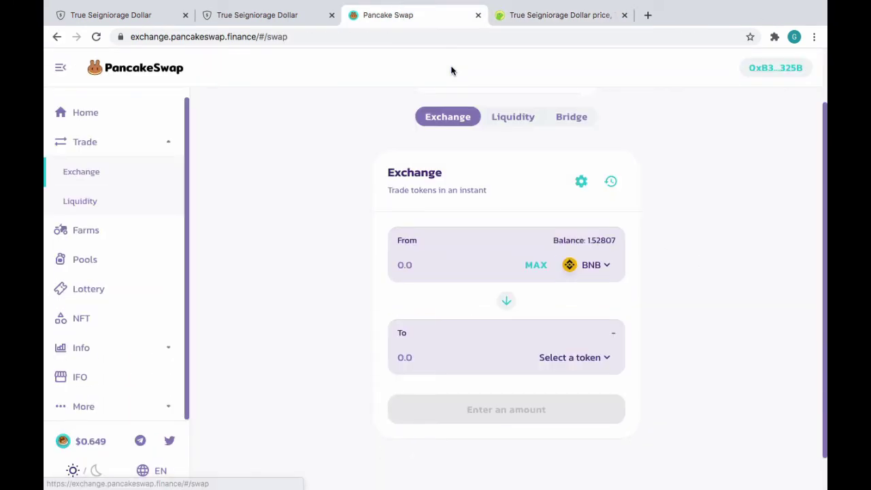
click(477, 15)
click(265, 15)
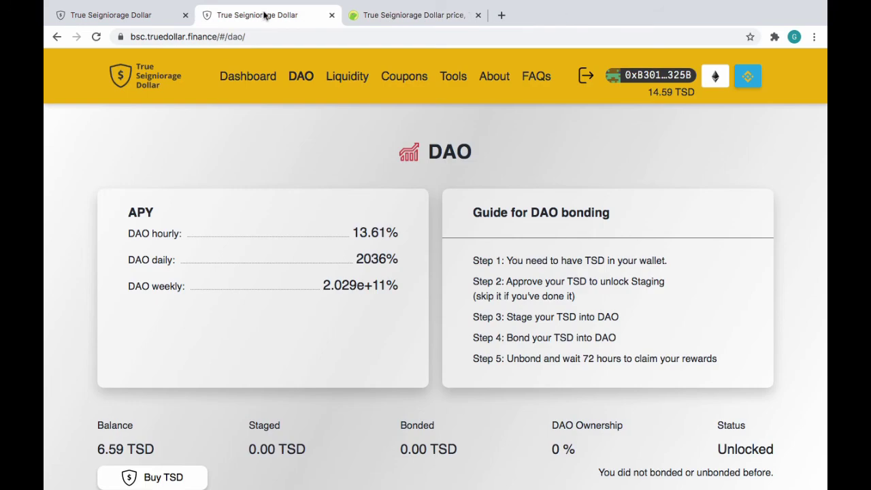
Open the TSD purchase page on PancakeSwap from the dashboard and accept the imported-token warning for True Seigniorage Dollar (TSD).
click(239, 76)
click(544, 328)
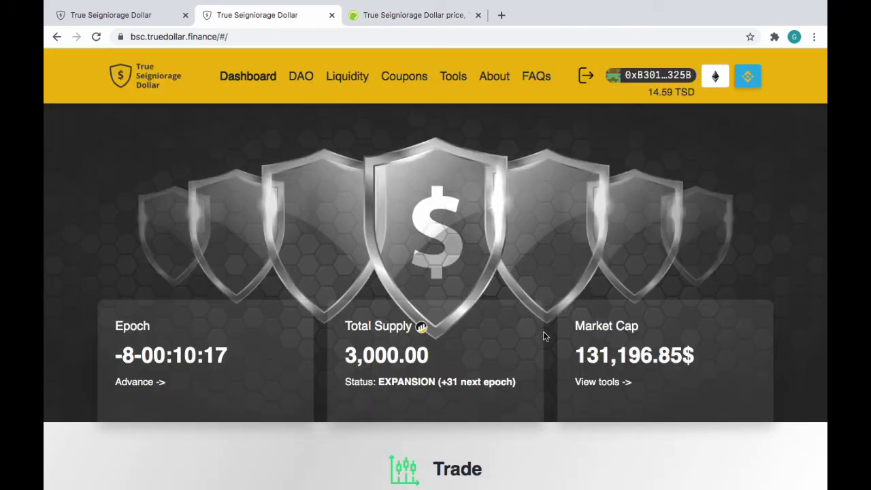
scroll(485, 327, down, 5)
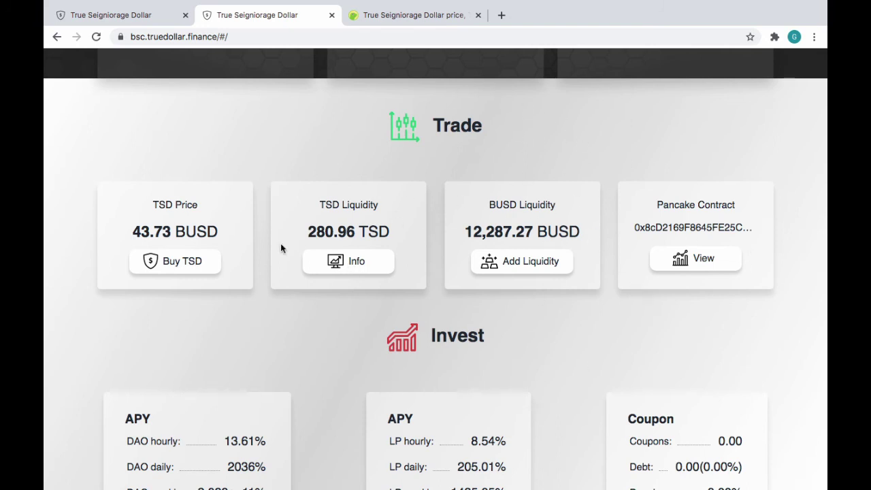
click(180, 270)
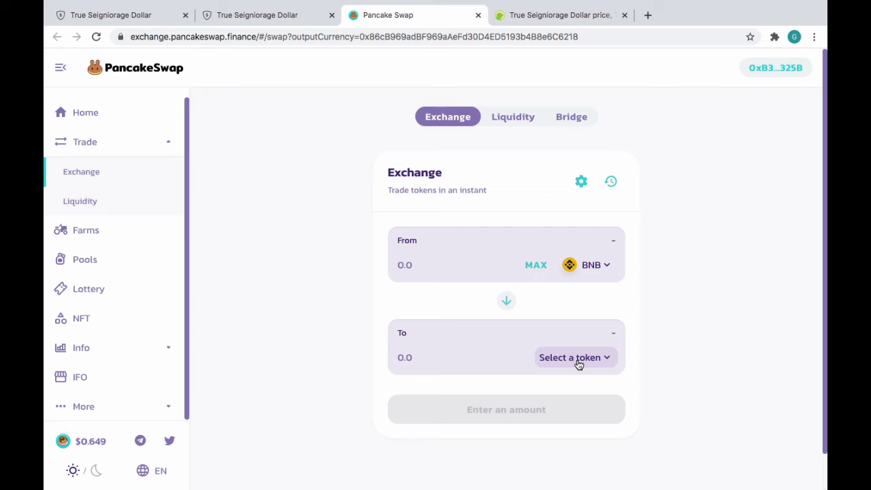
click(604, 269)
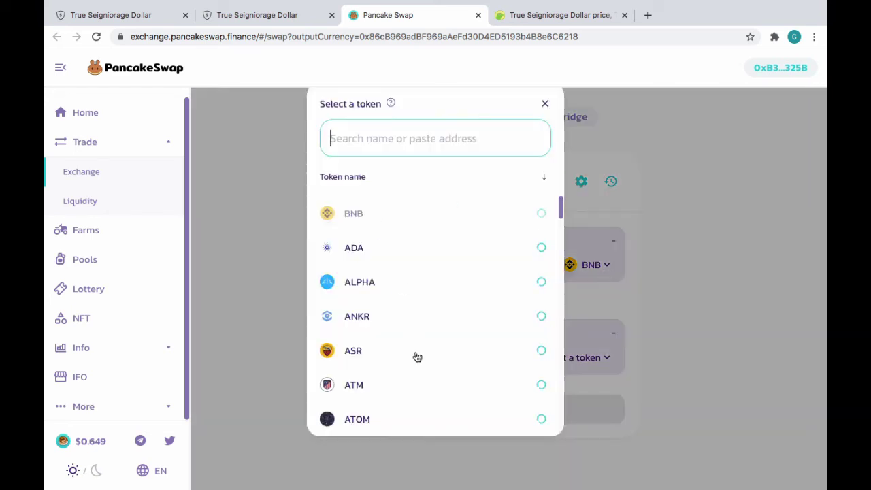
scroll(415, 355, down, 5)
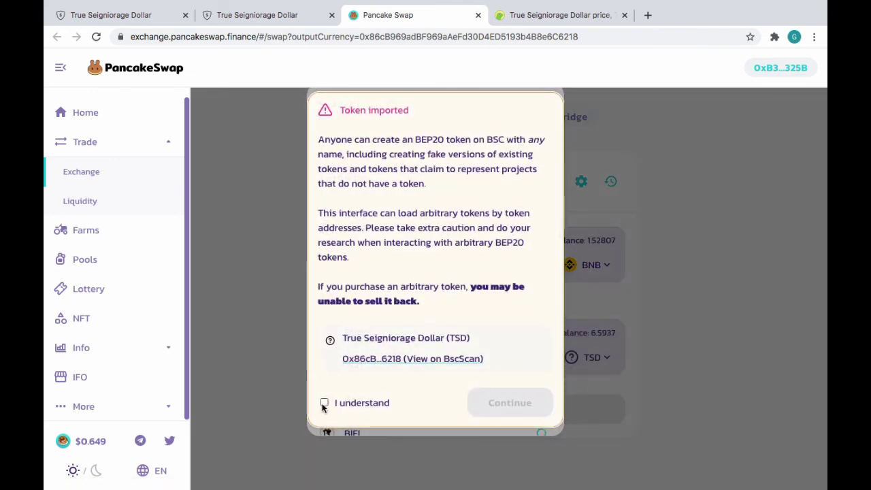
click(324, 403)
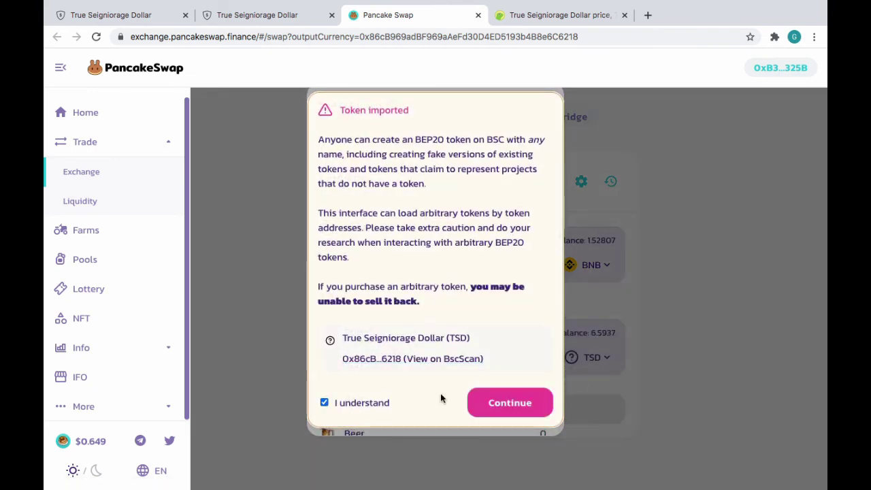
click(502, 400)
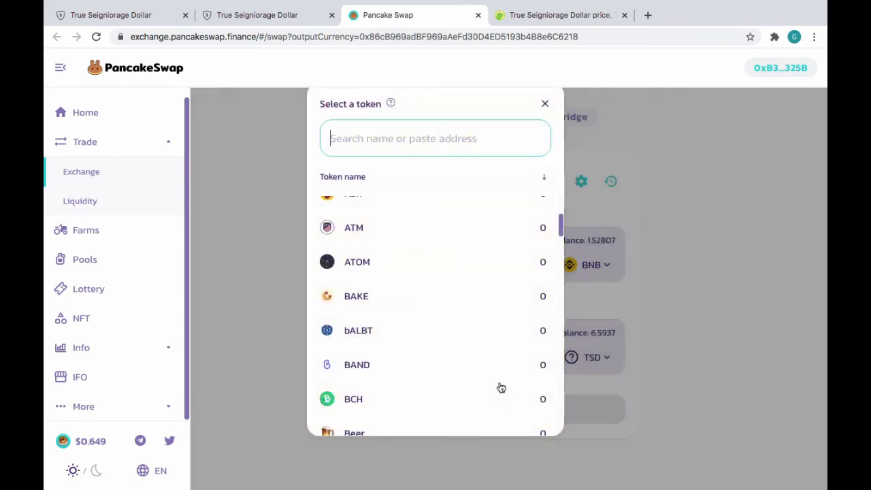
Choose BUSD as the token to pay with in the exchange for TSD.
scroll(390, 368, down, 5)
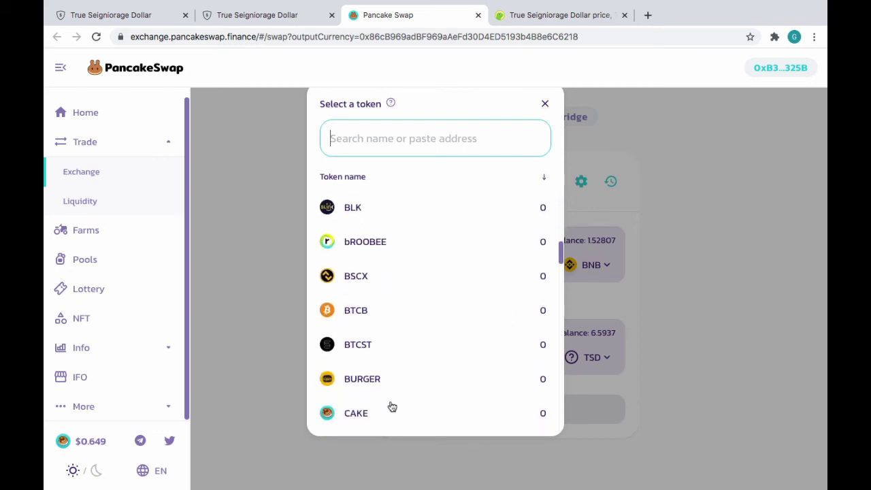
scroll(392, 404, down, 3)
scroll(385, 405, up, 5)
scroll(385, 405, up, 5)
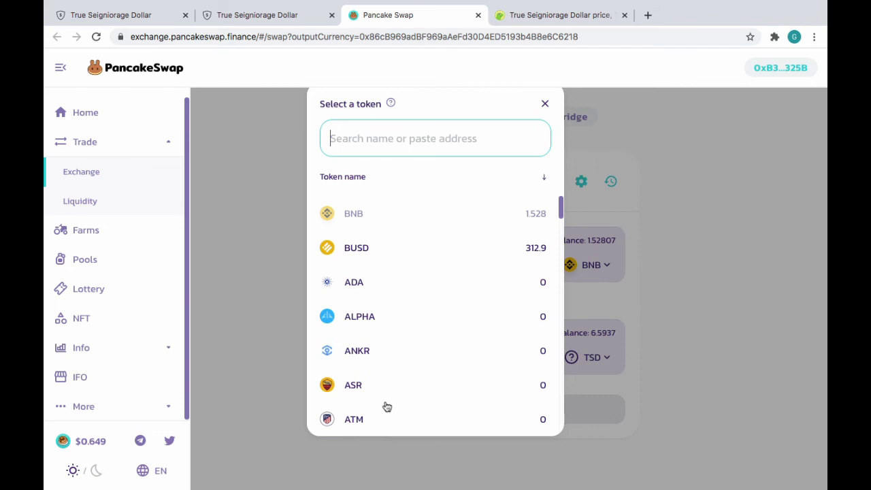
click(352, 249)
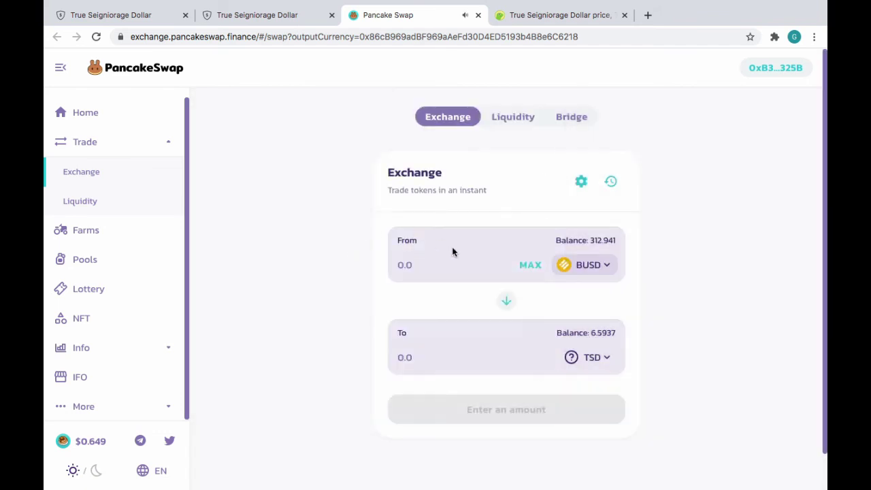
Try the exchange in the reverse direction with the maximum TSD, and switch back to paying with BUSD.
click(530, 266)
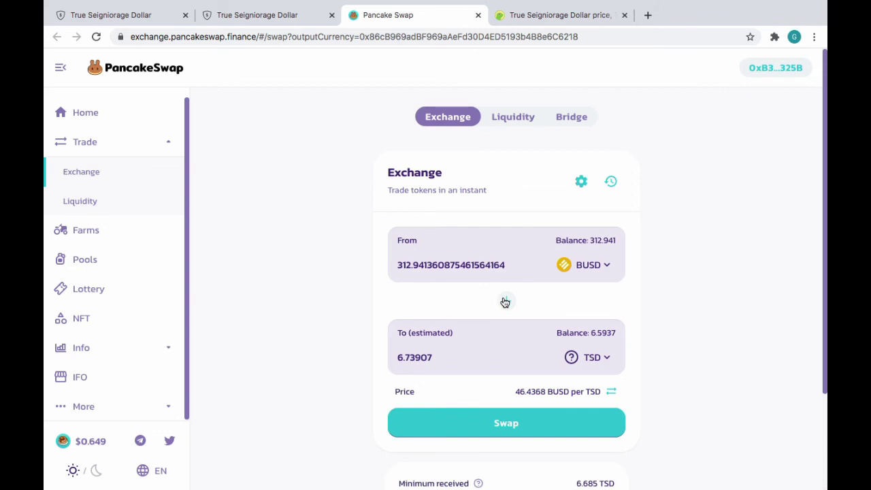
click(504, 302)
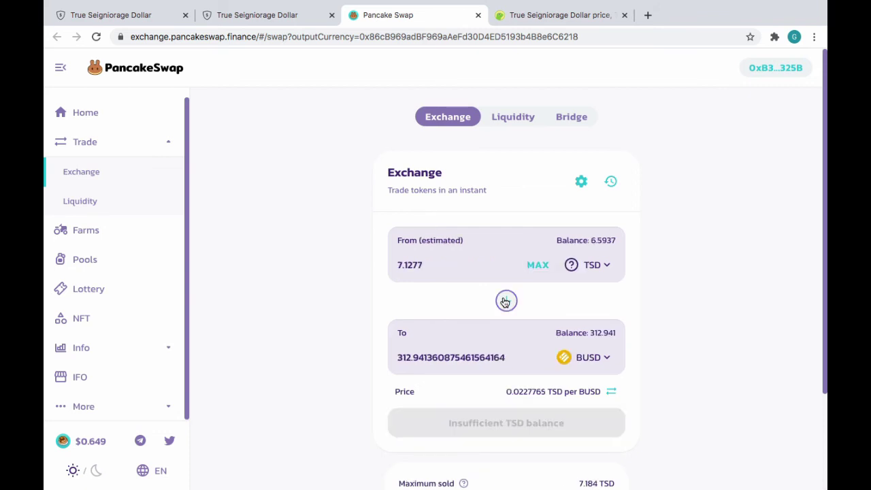
click(537, 265)
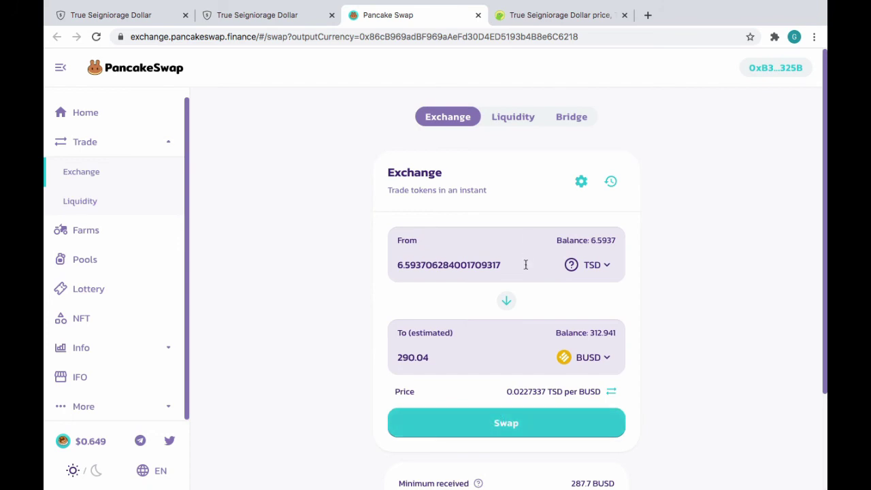
click(506, 300)
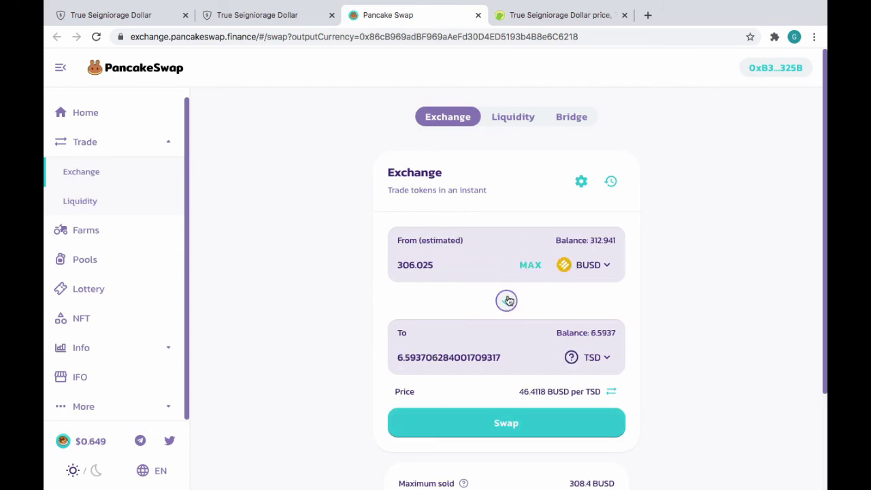
Swap the maximum available BUSD for TSD, confirm the transaction in MetaMask and close the submission notice.
click(531, 268)
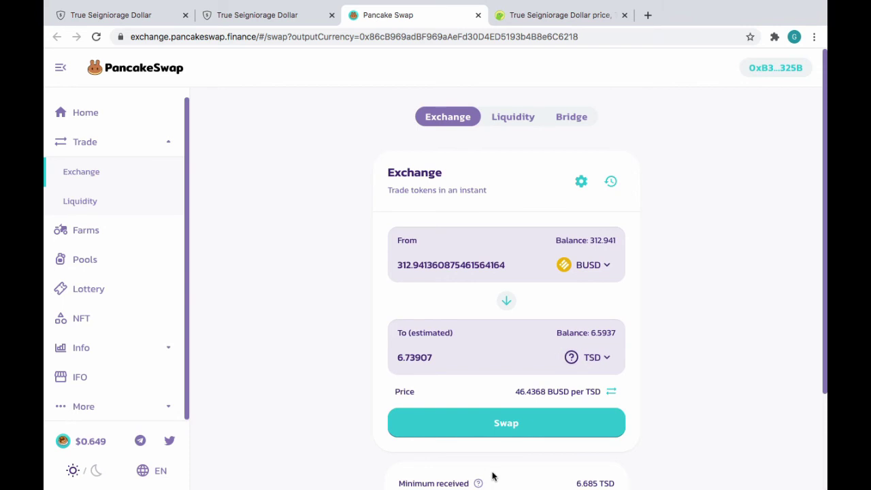
click(508, 422)
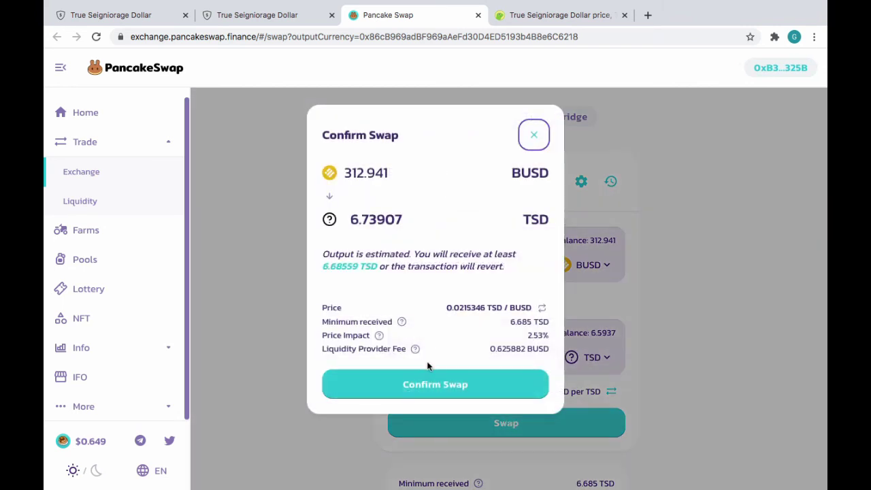
click(435, 386)
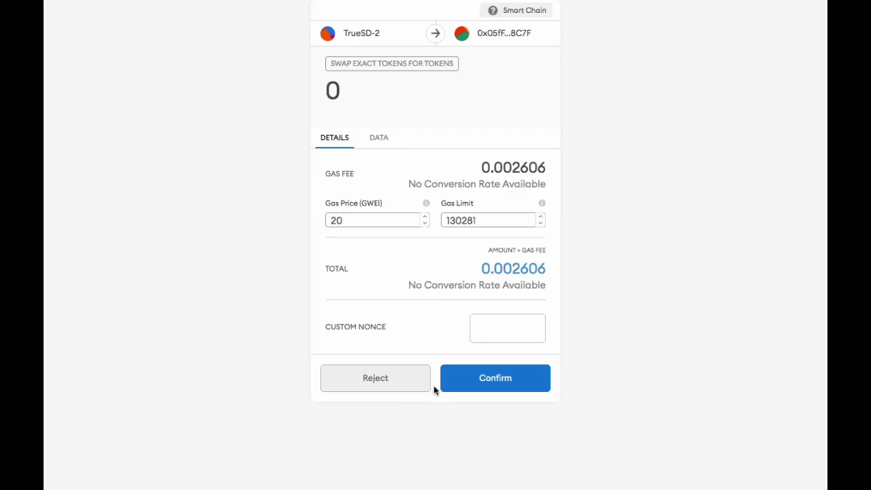
click(488, 383)
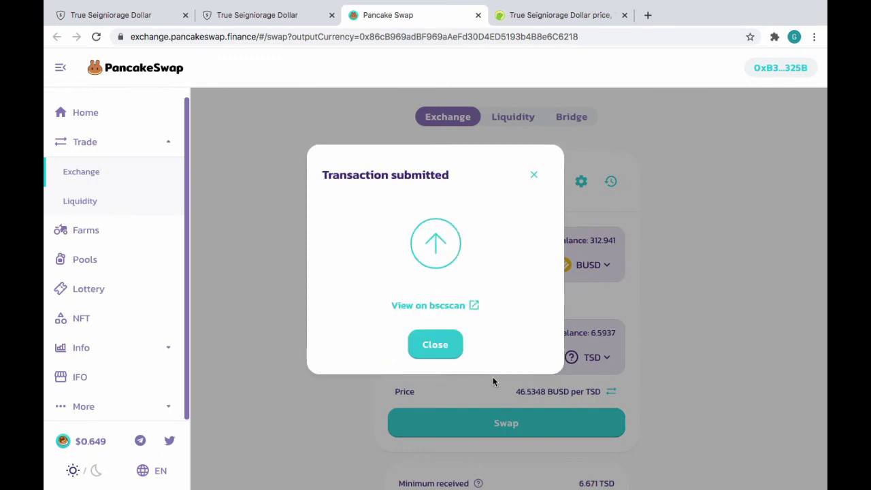
click(438, 351)
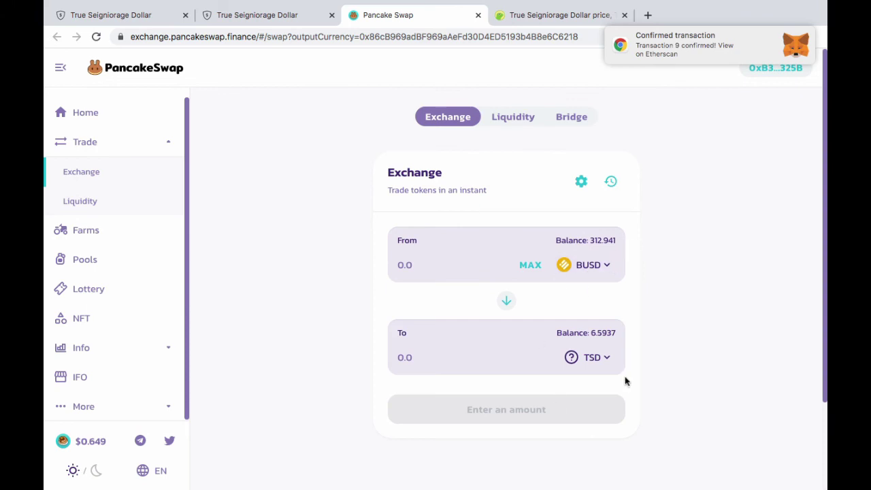
Return to the True Seigniorage Dollar DAO page, stage the maximum available TSD and confirm the deposit in MetaMask.
click(252, 21)
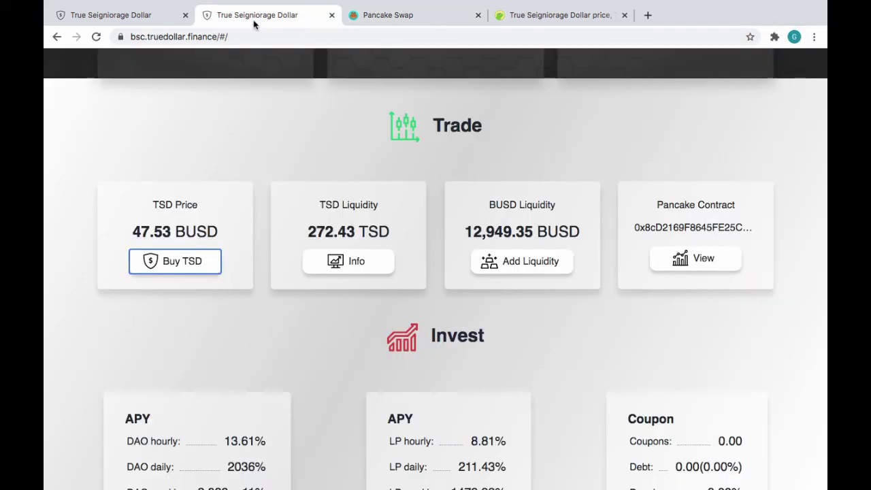
scroll(247, 99, up, 5)
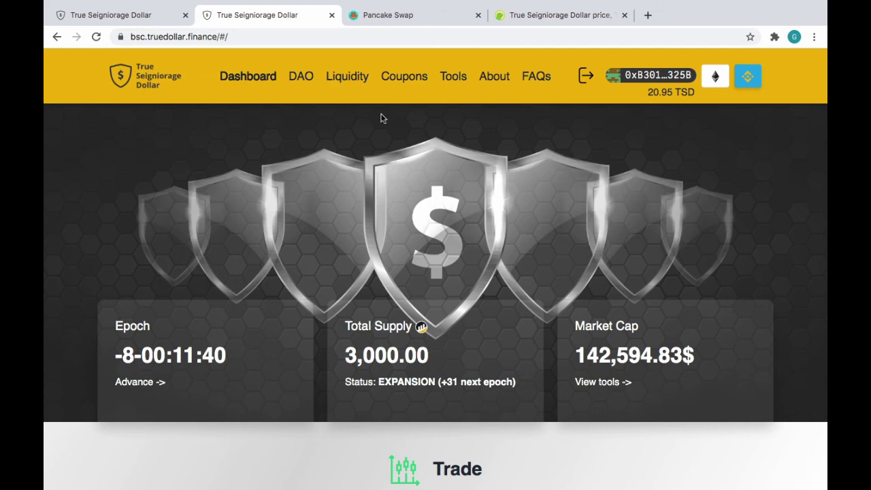
click(300, 76)
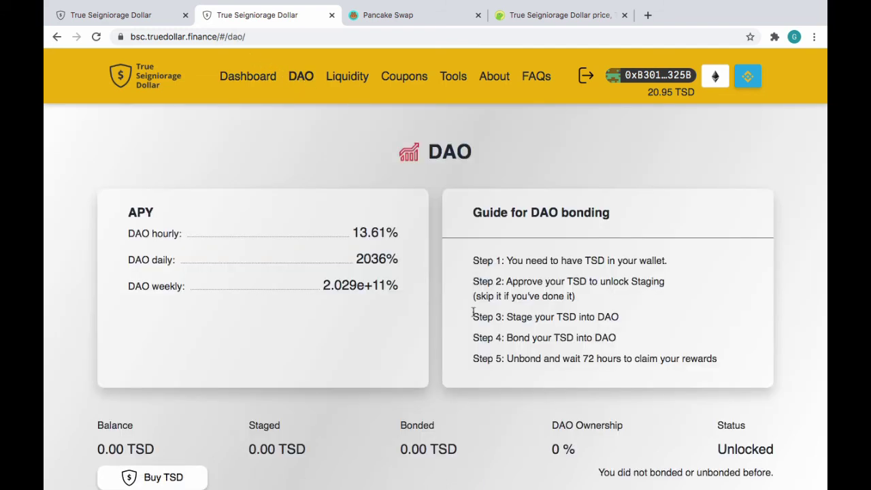
scroll(473, 312, down, 5)
scroll(472, 311, down, 2)
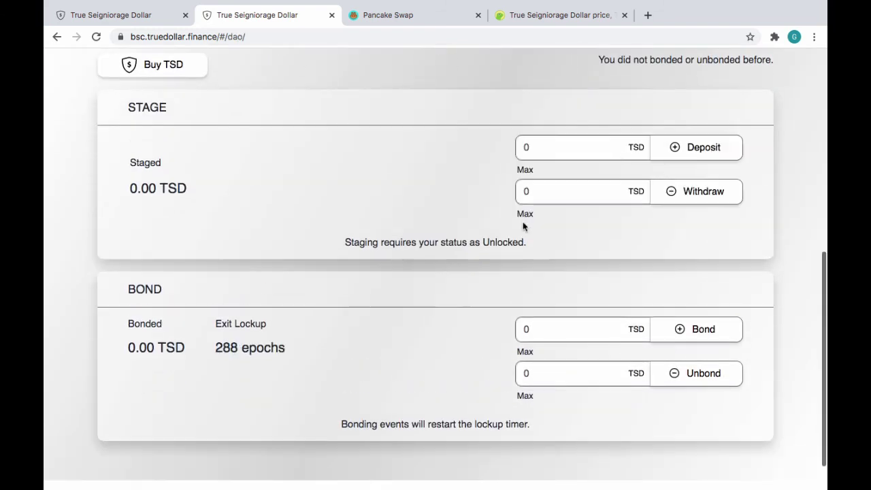
click(526, 171)
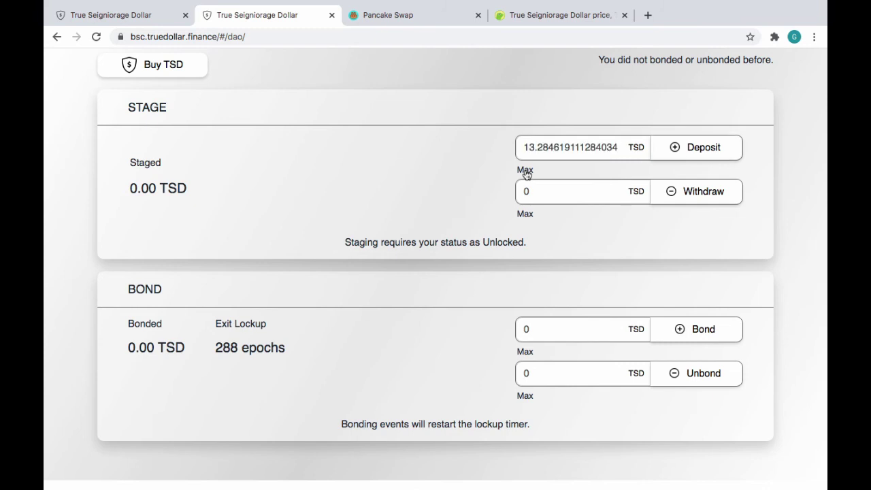
click(699, 148)
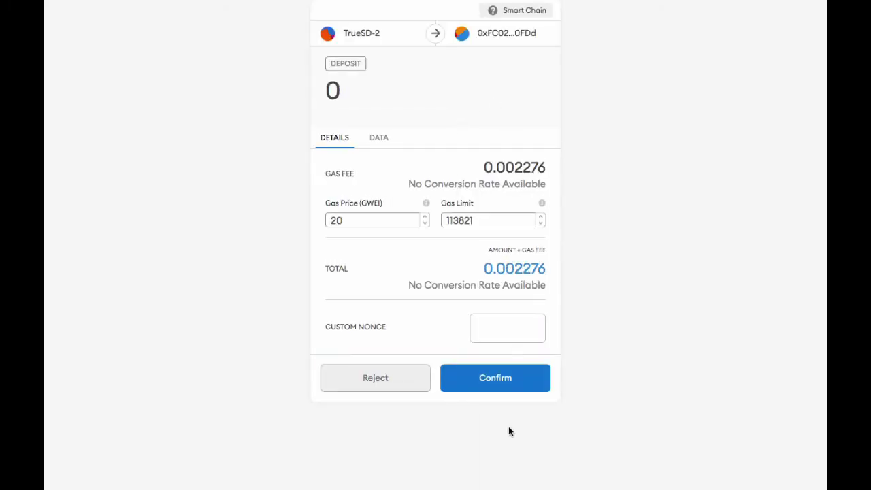
click(505, 376)
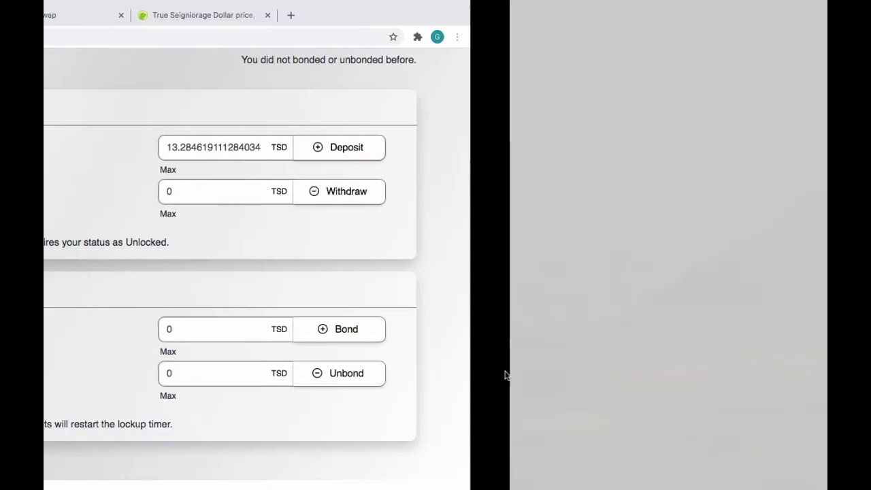
Bond the maximum staged TSD in the DAO and confirm the bond transaction in MetaMask.
scroll(420, 338, down, 2)
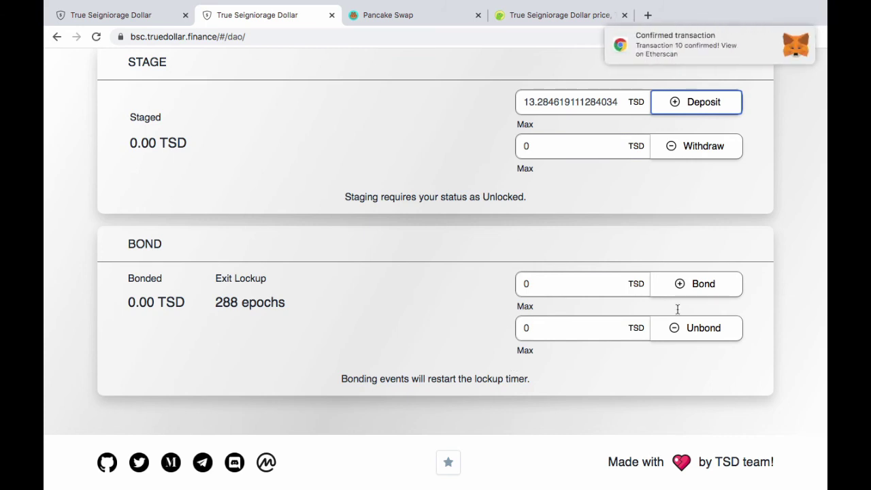
click(528, 307)
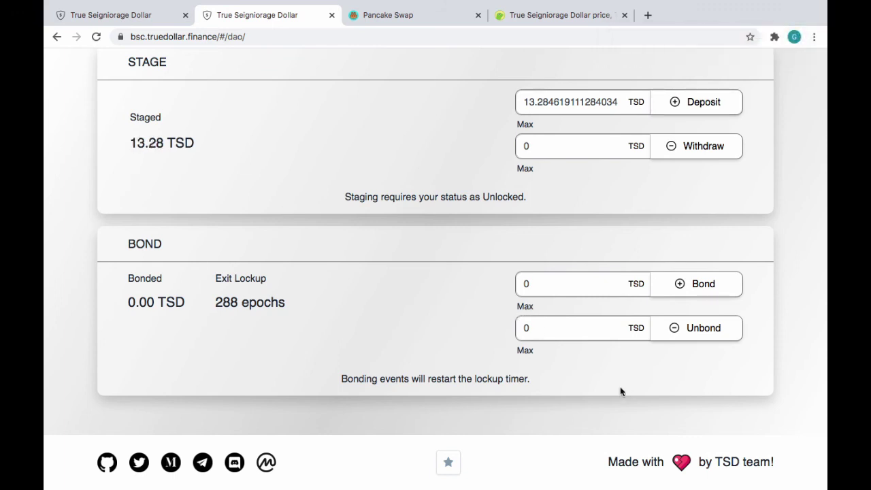
click(528, 307)
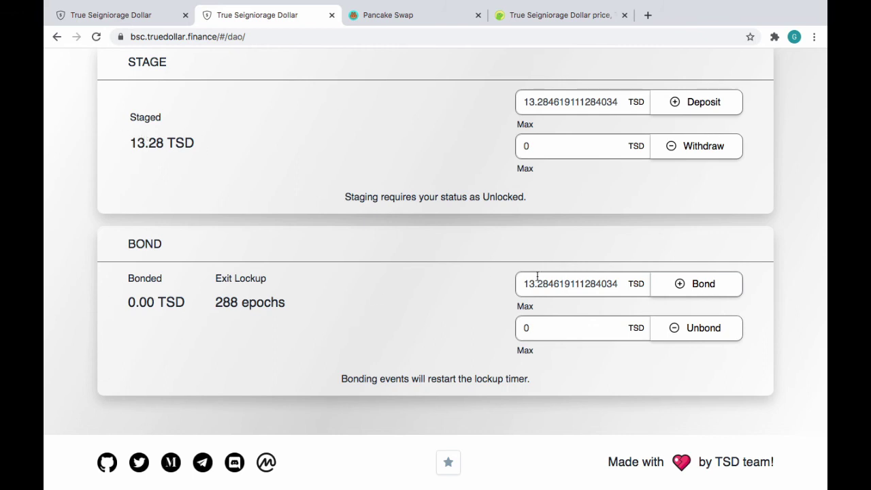
click(711, 286)
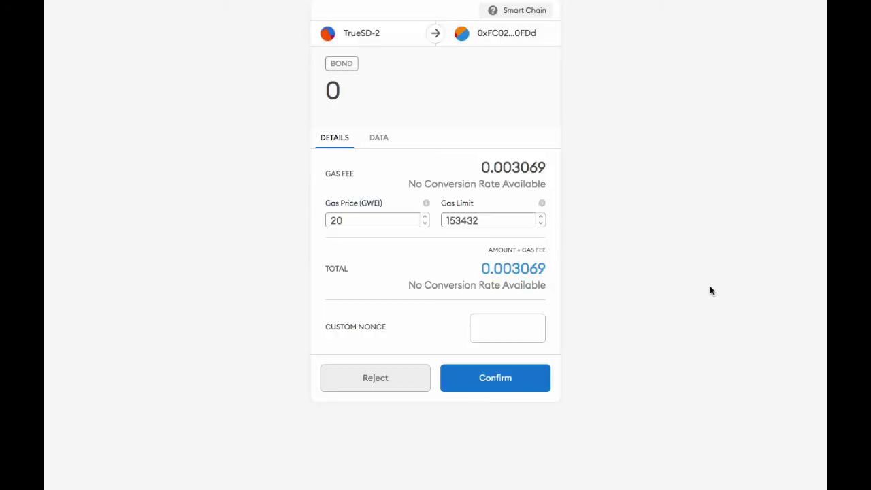
click(475, 381)
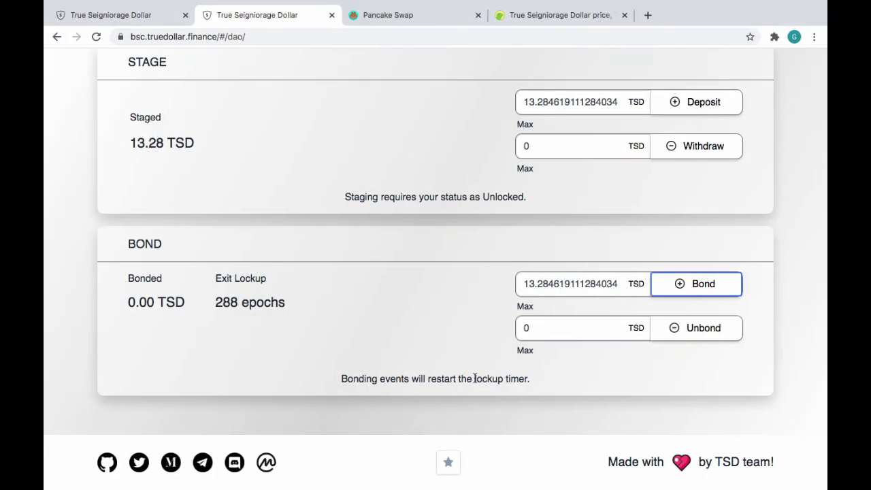
Review the DAO page's APY, bonding guide, lock status, and stage and bond sections, resetting the bond amount to the maximum.
scroll(417, 217, up, 15)
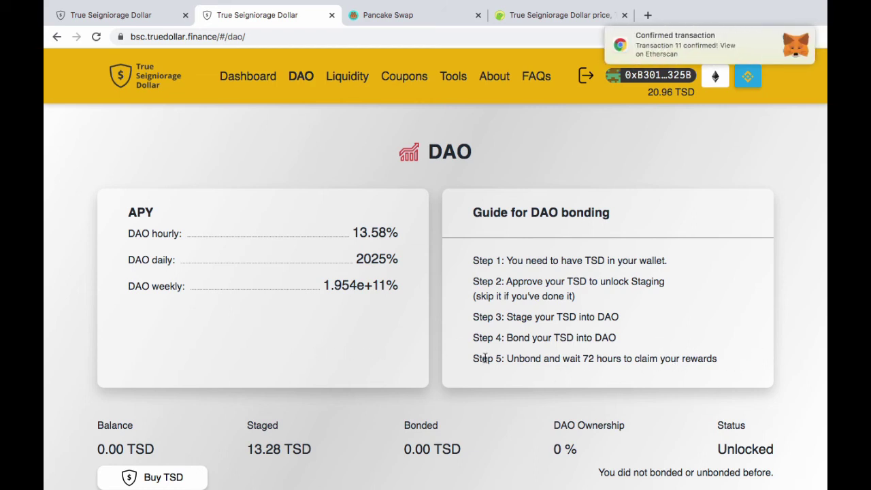
scroll(558, 351, down, 8)
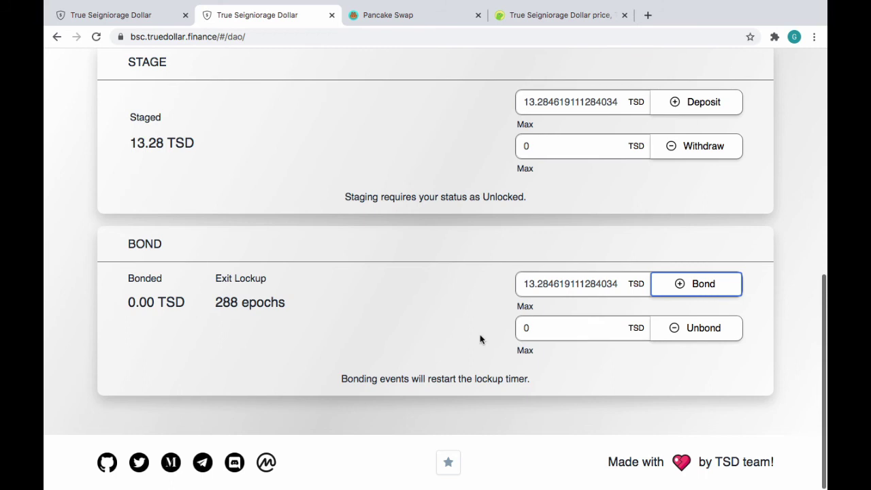
scroll(373, 136, up, 5)
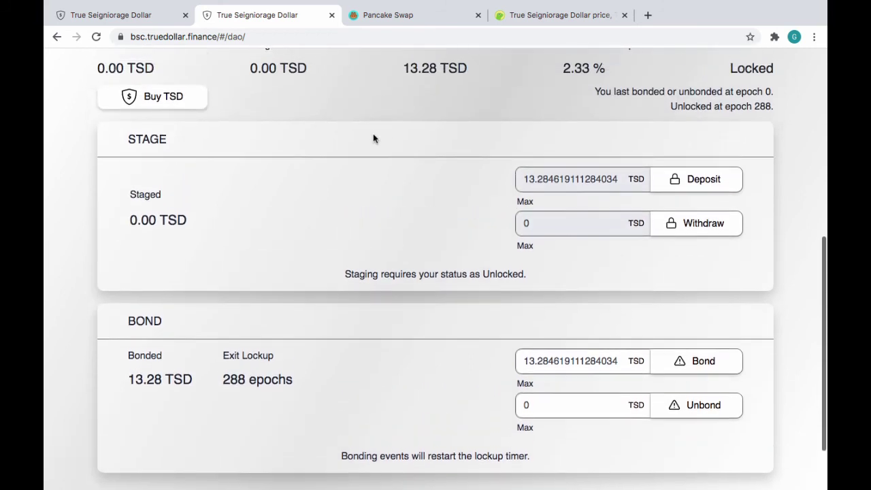
scroll(372, 138, up, 1)
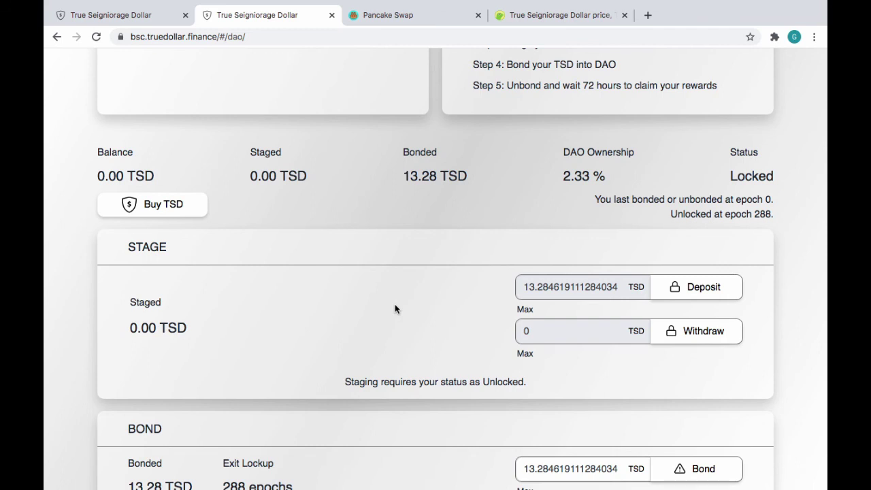
scroll(394, 309, down, 5)
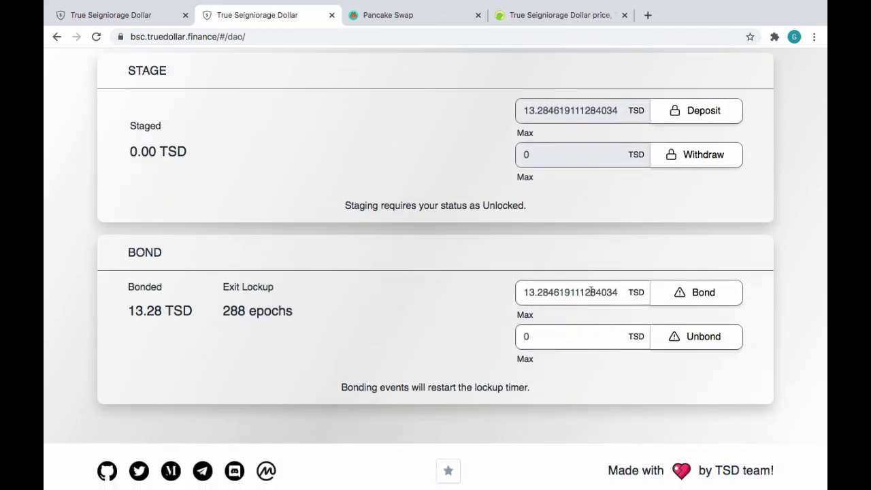
click(526, 314)
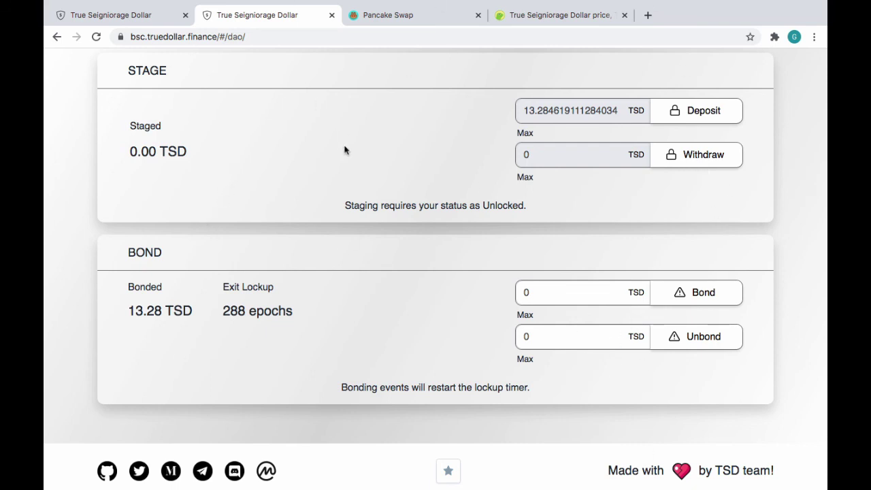
scroll(344, 150, up, 10)
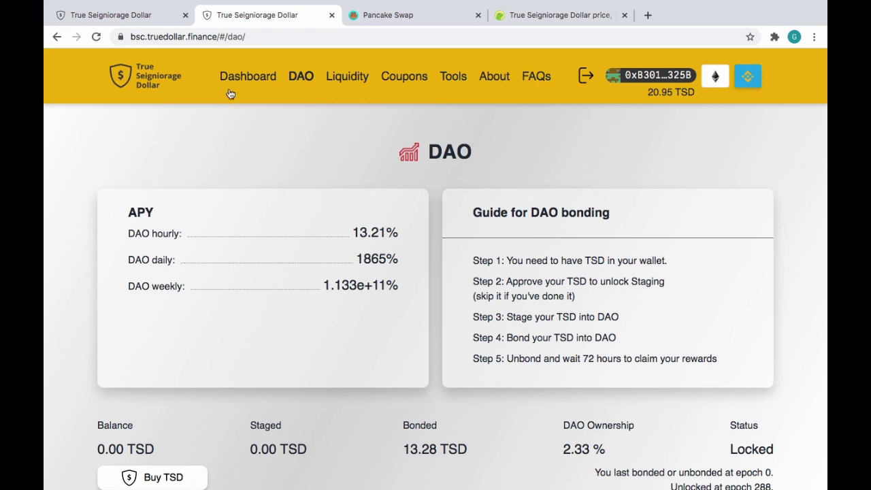
scroll(579, 301, down, 7)
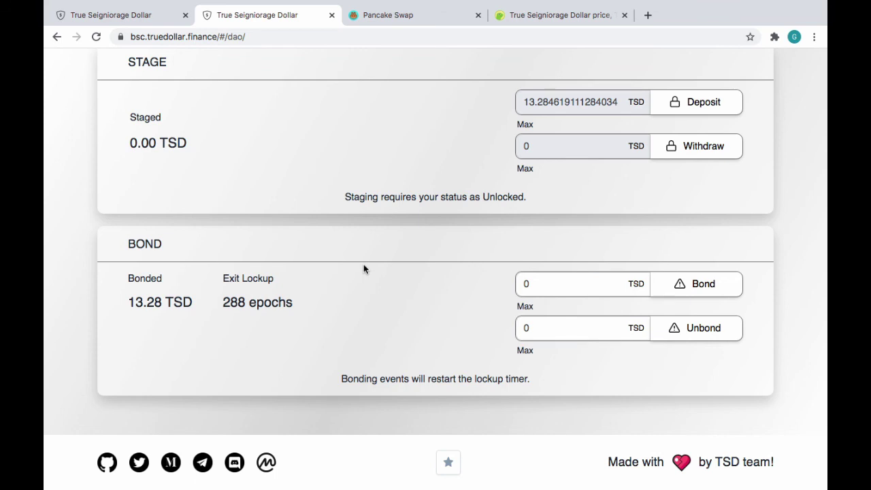
scroll(363, 264, up, 7)
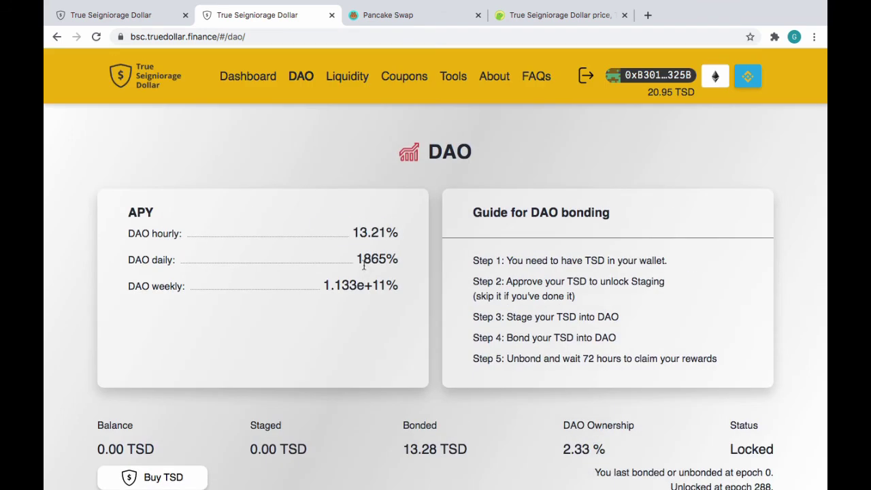